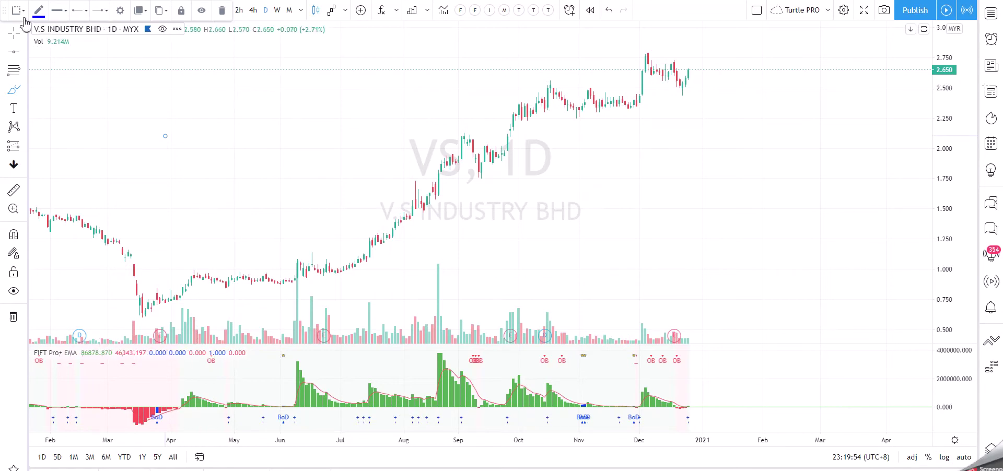
Move the floating drawing toolbar down onto the chart and add the invite-only Auto SnR indicator.
{"action": "left_click_drag", "start_coordinate": [12, 18], "coordinate": [156, 114]}
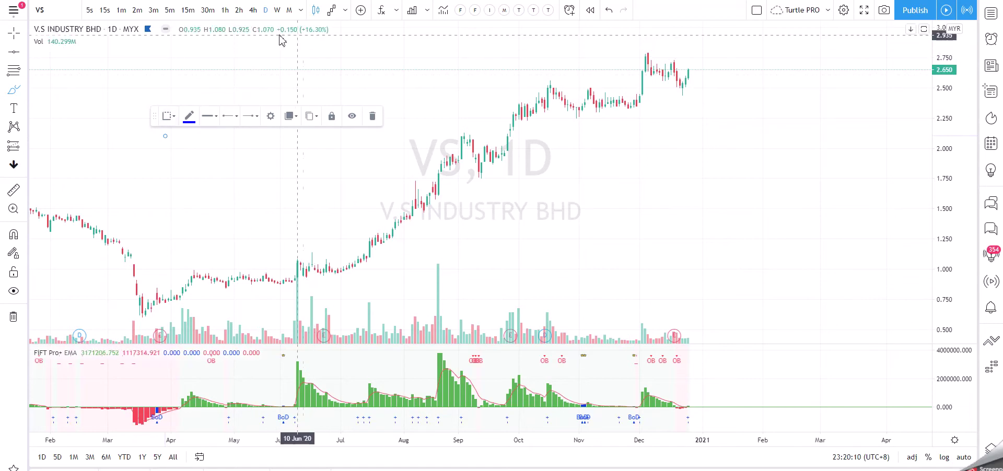
{"action": "left_click", "coordinate": [382, 11]}
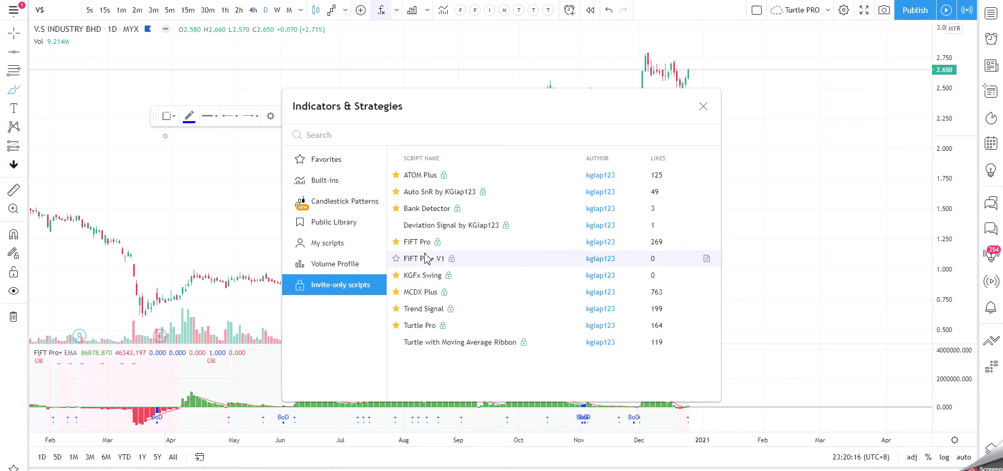
{"action": "left_click", "coordinate": [424, 197]}
{"action": "left_click", "coordinate": [703, 106]}
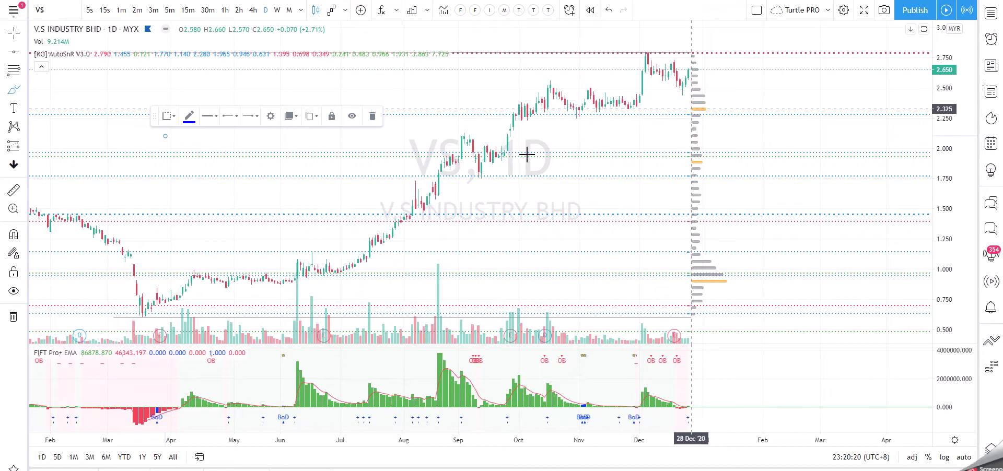
Turn off Show Tsunami S&R and Show VPoC in the AutoSnR indicator, keeping only Show KG S&R enabled.
{"action": "mouse_move", "coordinate": [82, 58]}
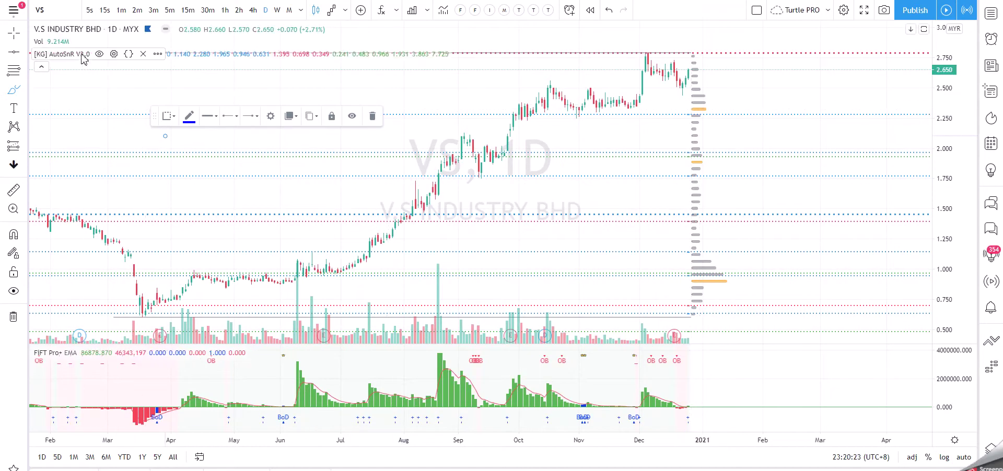
{"action": "left_click", "coordinate": [114, 54]}
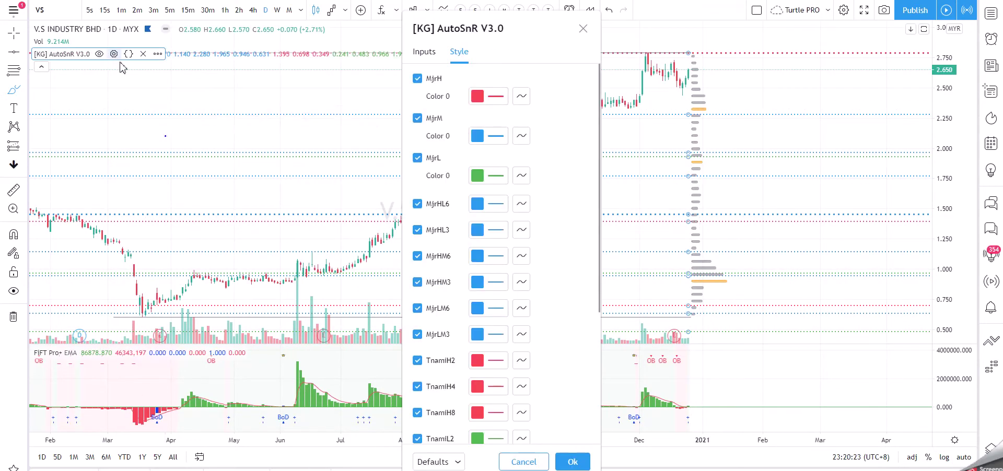
{"action": "left_click", "coordinate": [428, 58]}
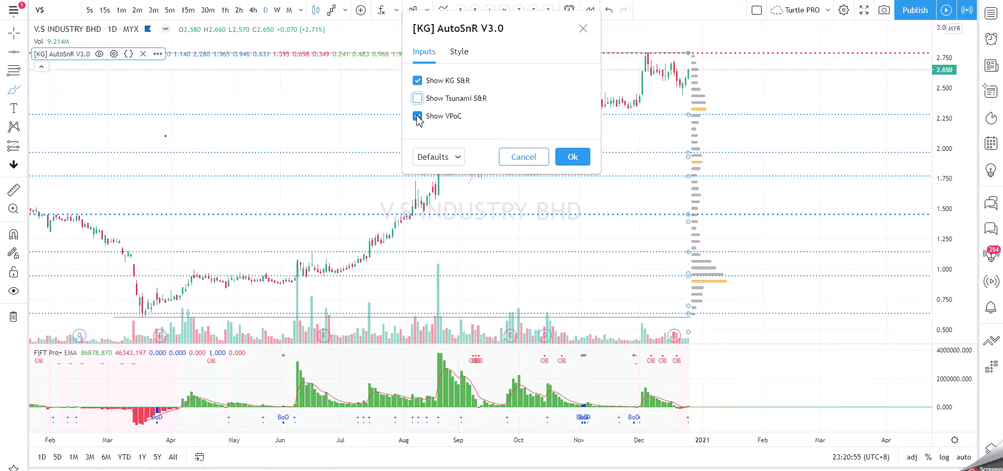
{"action": "left_click", "coordinate": [417, 116]}
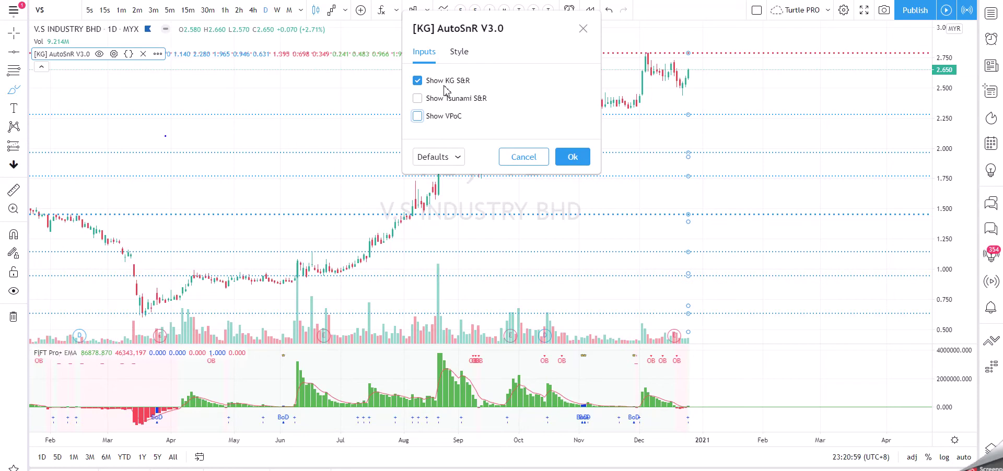
{"action": "left_click", "coordinate": [571, 156]}
Draw horizontal lines over the two dotted AutoSnR levels at 2.285 and 1.965.
{"action": "scroll", "coordinate": [460, 157], "scroll_direction": "down", "scroll_amount": 4}
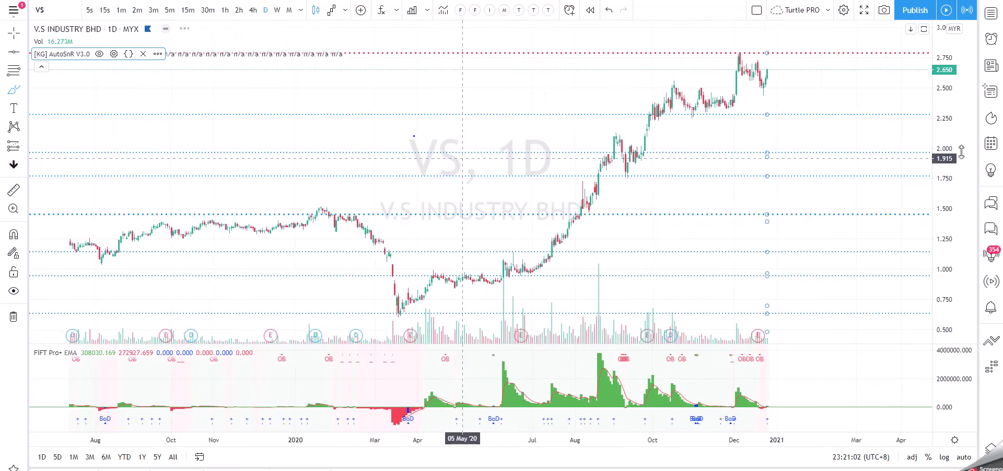
{"action": "left_click_drag", "start_coordinate": [952, 156], "coordinate": [953, 188]}
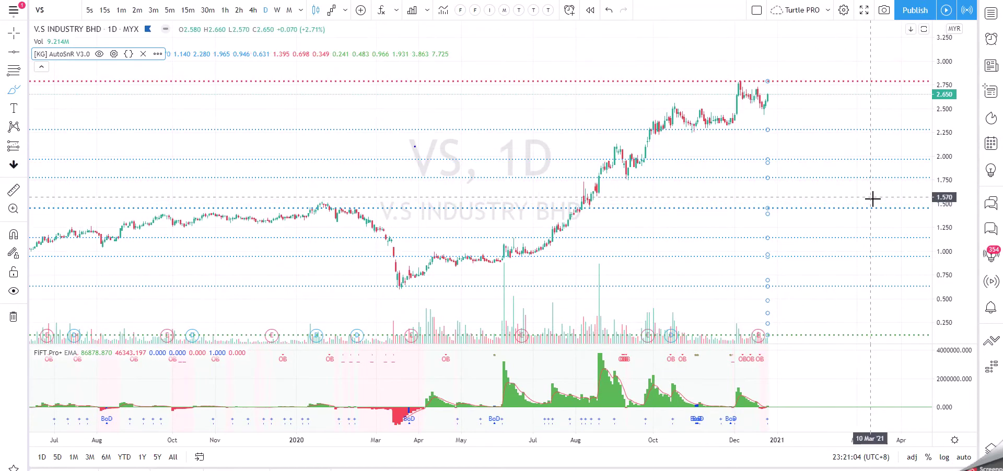
{"action": "left_click", "coordinate": [802, 199]}
{"action": "scroll", "coordinate": [791, 180], "scroll_direction": "down", "scroll_amount": 2}
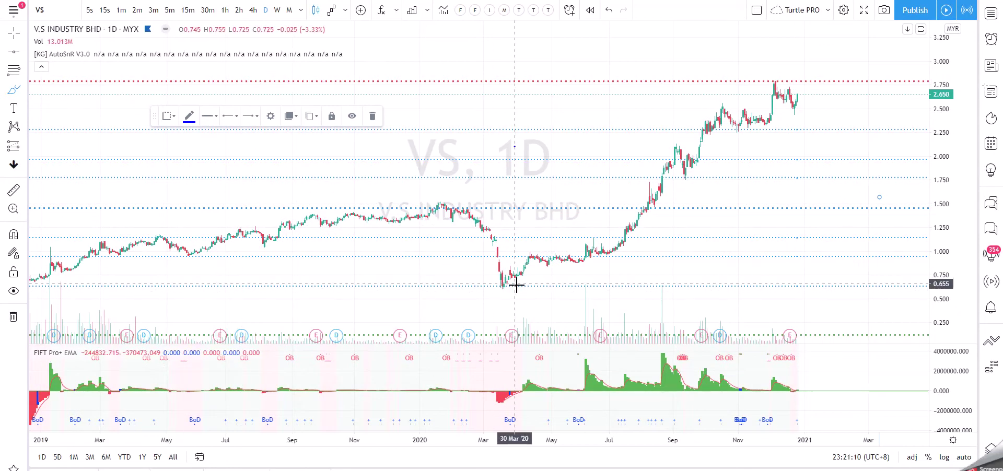
{"action": "scroll", "coordinate": [533, 271], "scroll_direction": "up", "scroll_amount": 1}
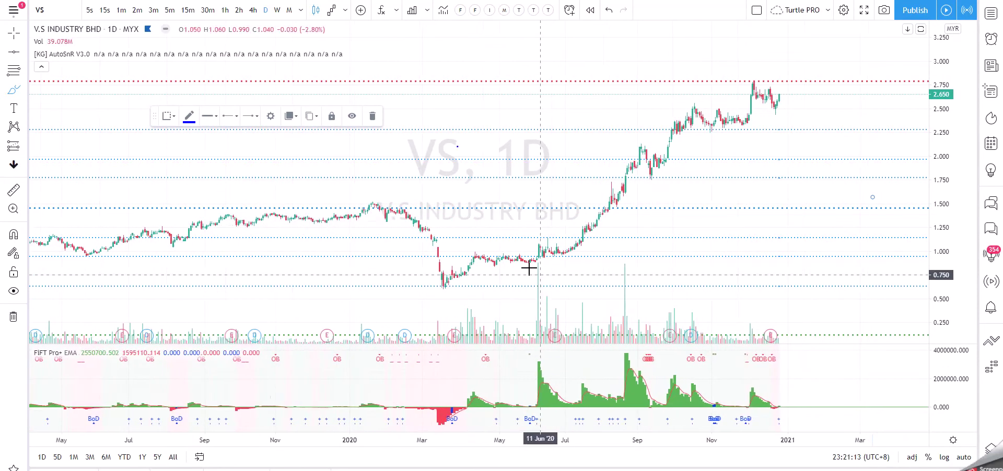
{"action": "key", "text": "alt+h"}
{"action": "left_click", "coordinate": [808, 129]}
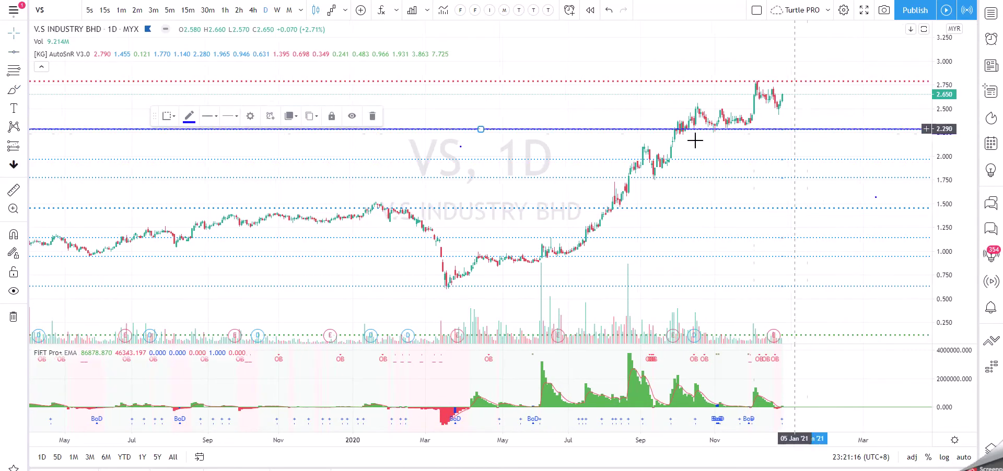
{"action": "key", "text": "Down"}
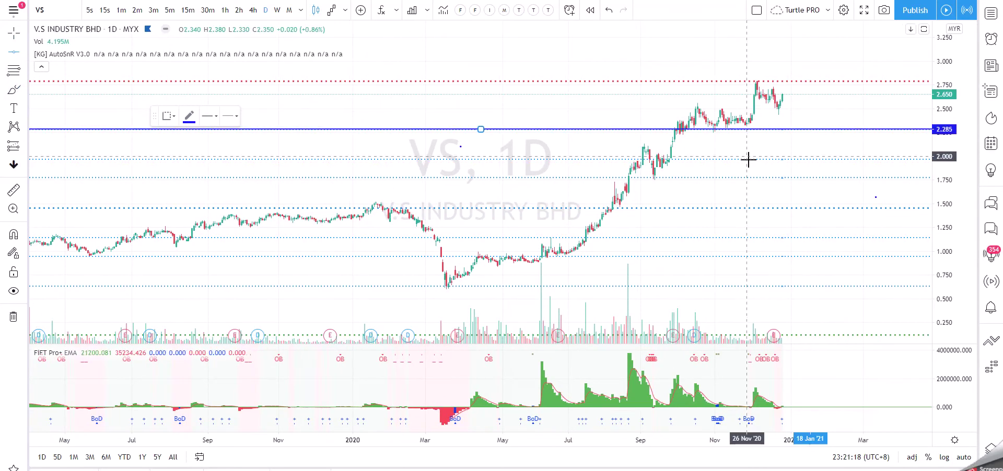
{"action": "left_click", "coordinate": [747, 161]}
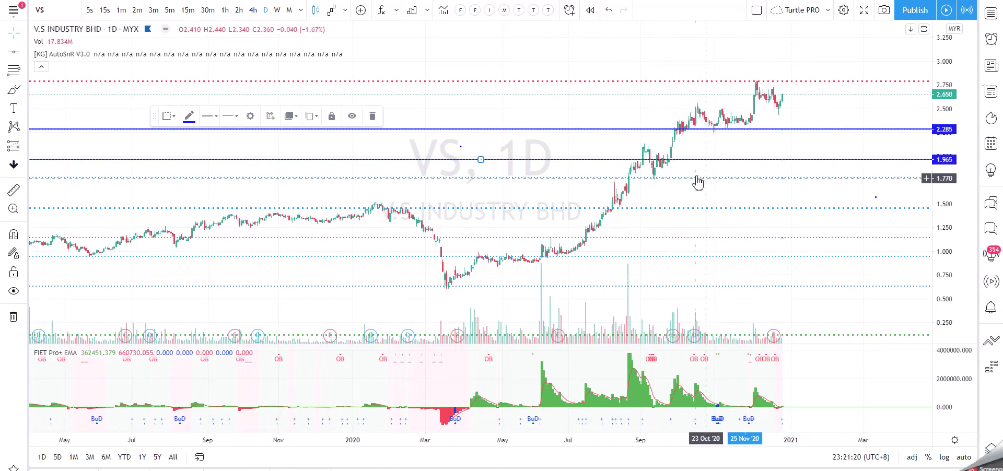
Draw horizontal lines over the dotted AutoSnR levels at 1.770 and 1.450.
{"action": "left_click", "coordinate": [14, 51]}
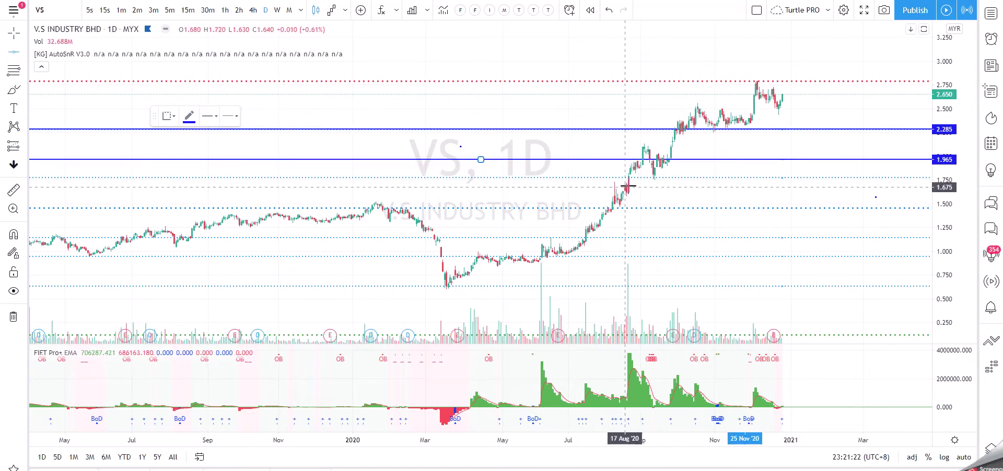
{"action": "left_click", "coordinate": [627, 178]}
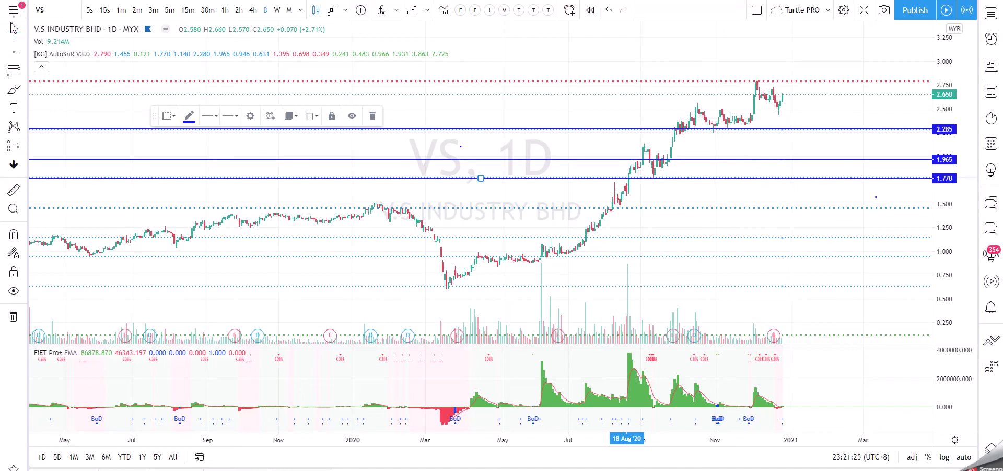
{"action": "left_click", "coordinate": [15, 52]}
{"action": "left_click", "coordinate": [599, 208]}
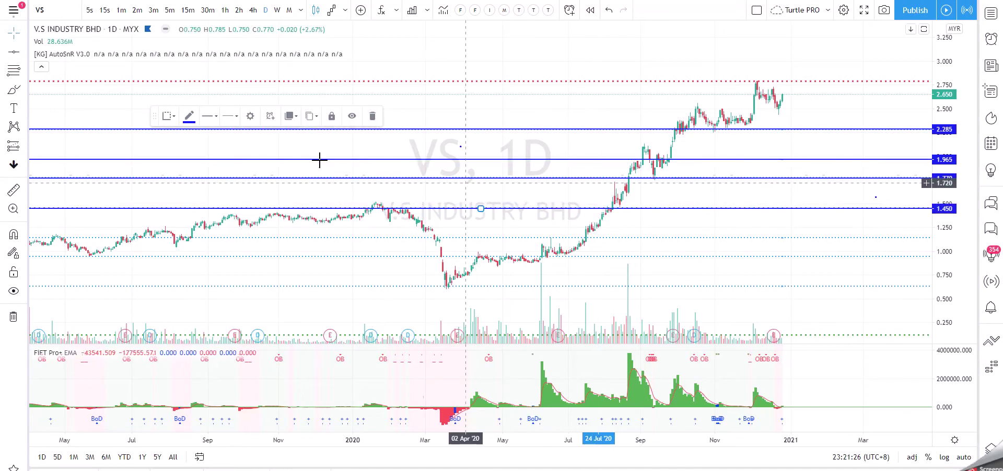
Draw horizontal lines over the three lowest blue dotted AutoSnR levels at 1.140, 0.950 and 0.630.
{"action": "left_click", "coordinate": [13, 51]}
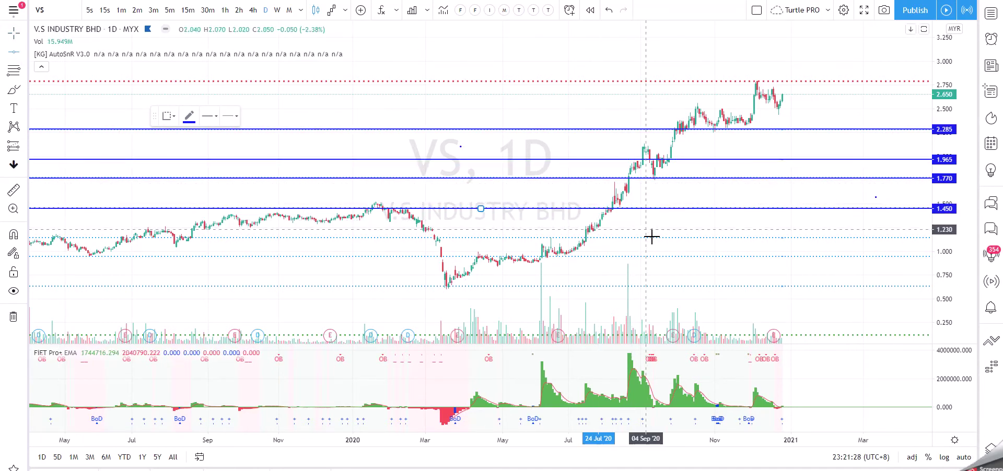
{"action": "left_click", "coordinate": [654, 238]}
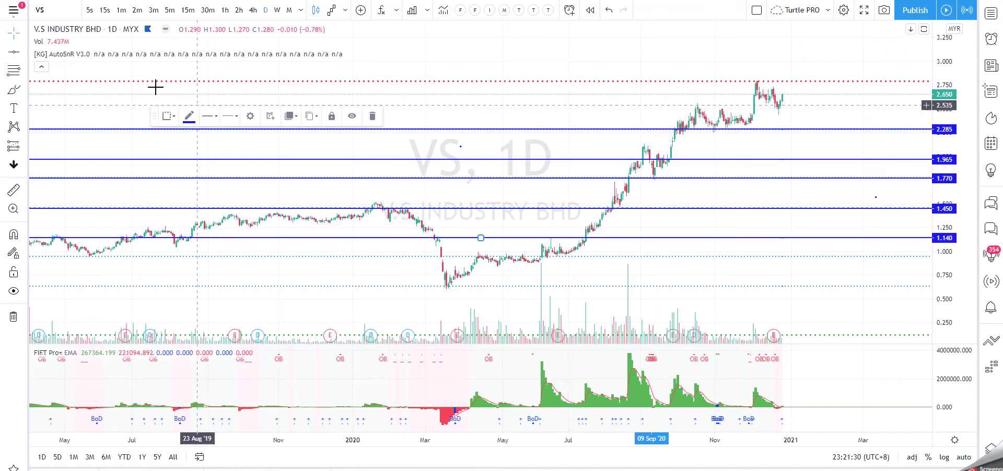
{"action": "left_click", "coordinate": [18, 53]}
{"action": "left_click", "coordinate": [587, 256]}
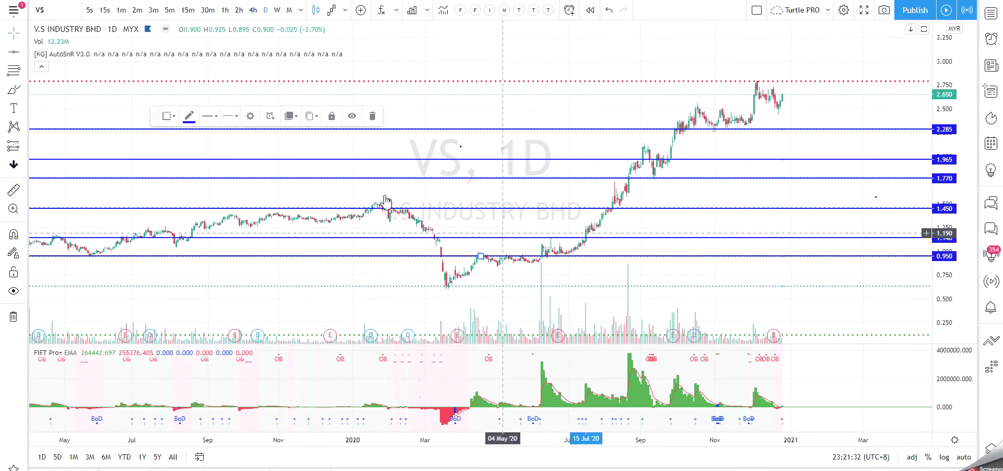
{"action": "left_click", "coordinate": [557, 287]}
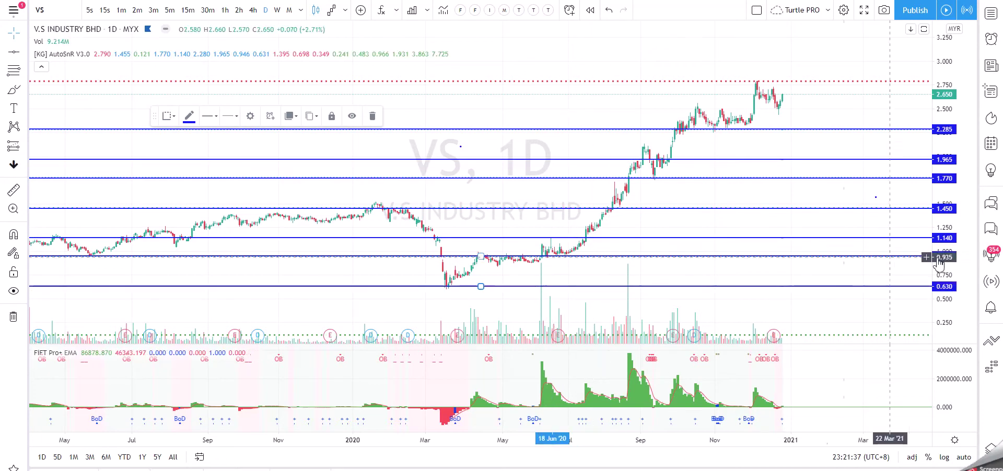
Deselect the last drawn line and hide the AutoSnR indicator so only the drawn horizontal lines remain.
{"action": "left_click_drag", "start_coordinate": [956, 261], "coordinate": [949, 227]}
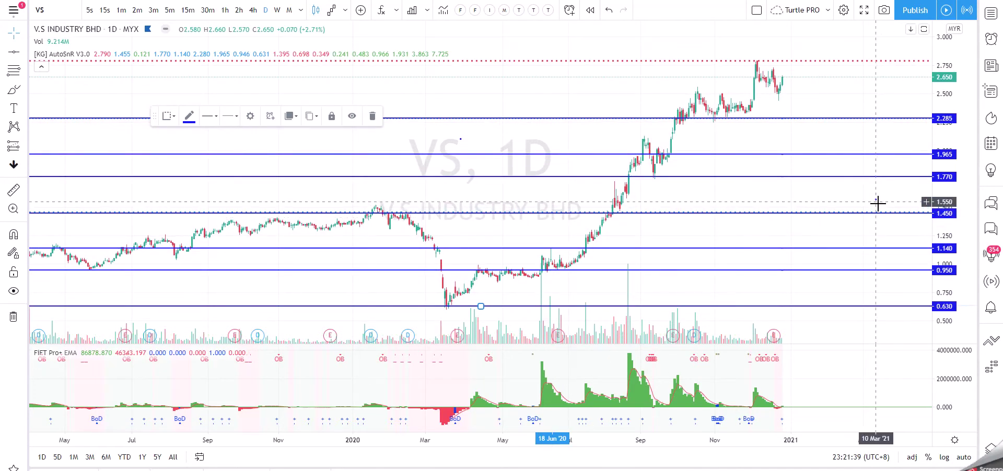
{"action": "left_click", "coordinate": [878, 204]}
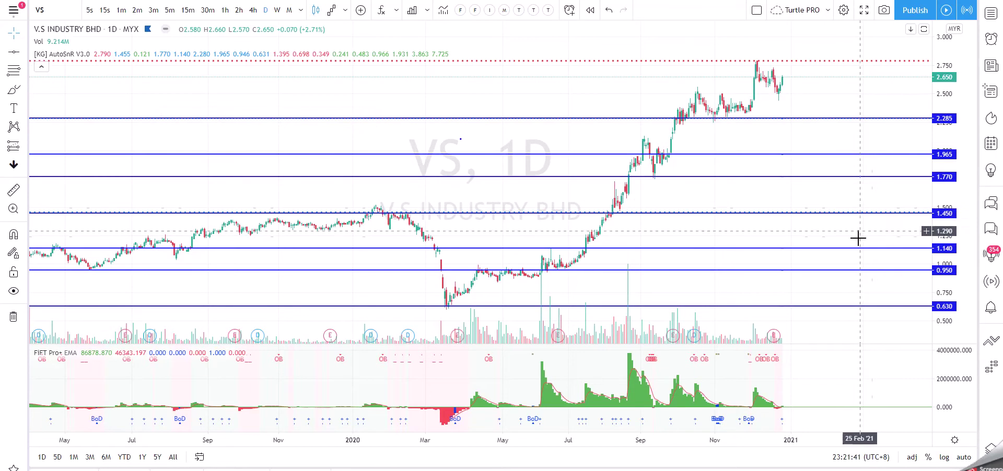
{"action": "mouse_move", "coordinate": [94, 54]}
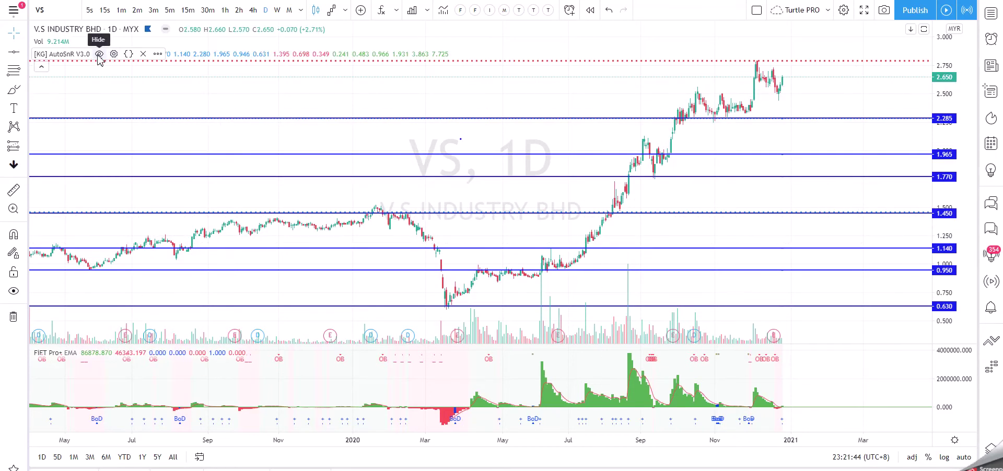
{"action": "left_click", "coordinate": [99, 56]}
Raise the uppermost horizontal line to 2.290 and delete the second line, drawn at the 1.965 level.
{"action": "scroll", "coordinate": [634, 139], "scroll_direction": "down", "scroll_amount": 1}
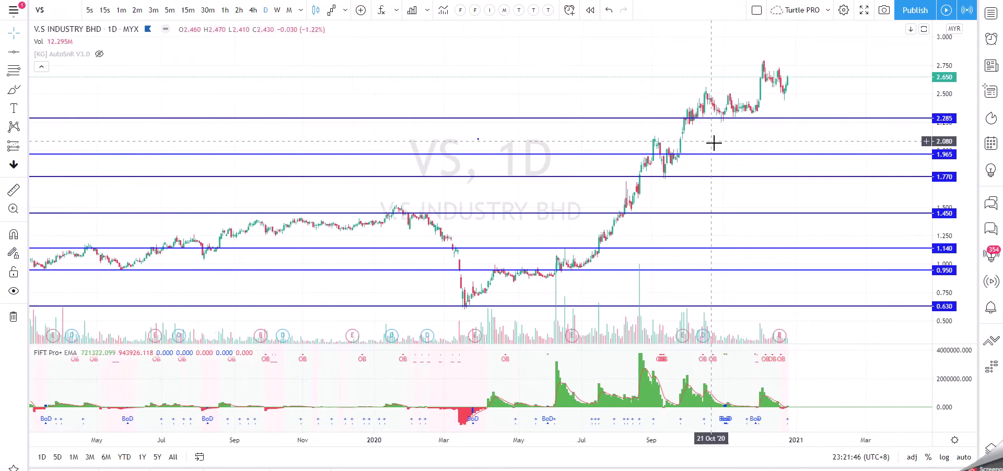
{"action": "scroll", "coordinate": [821, 124], "scroll_direction": "up", "scroll_amount": 1}
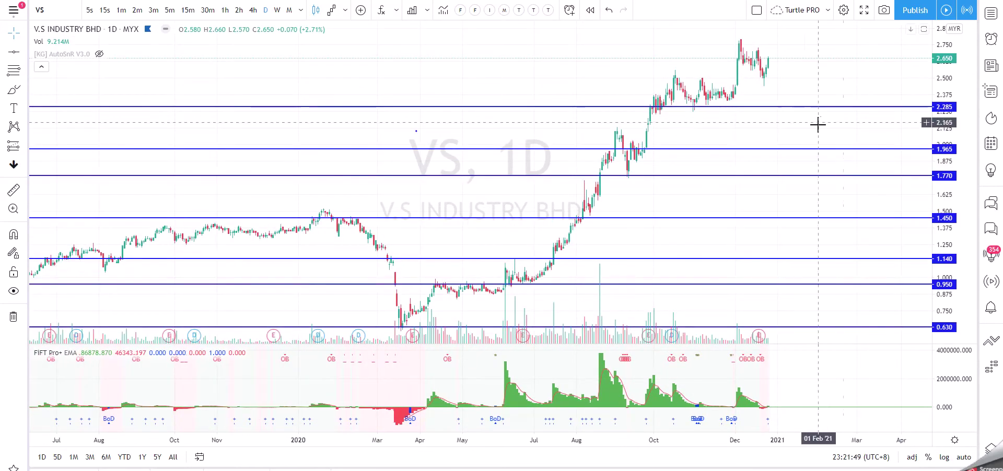
{"action": "left_click_drag", "start_coordinate": [794, 108], "coordinate": [793, 107]}
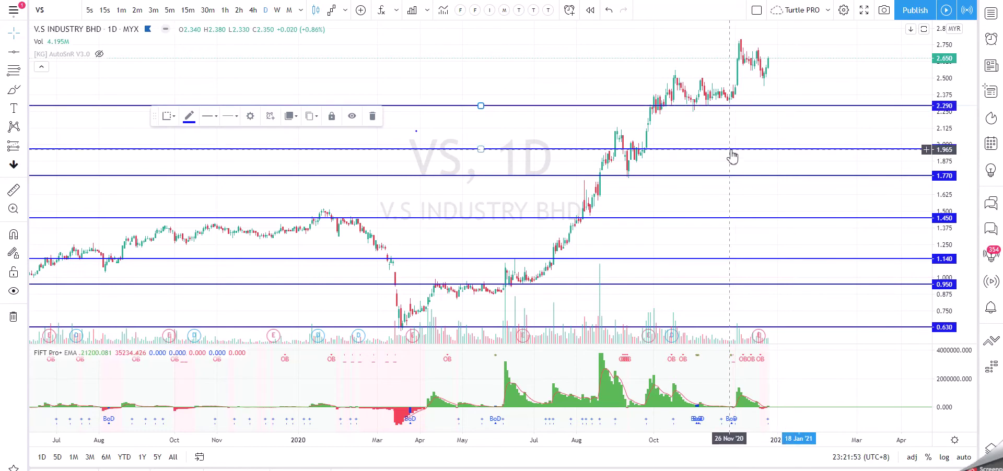
{"action": "left_click_drag", "start_coordinate": [733, 155], "coordinate": [732, 153]}
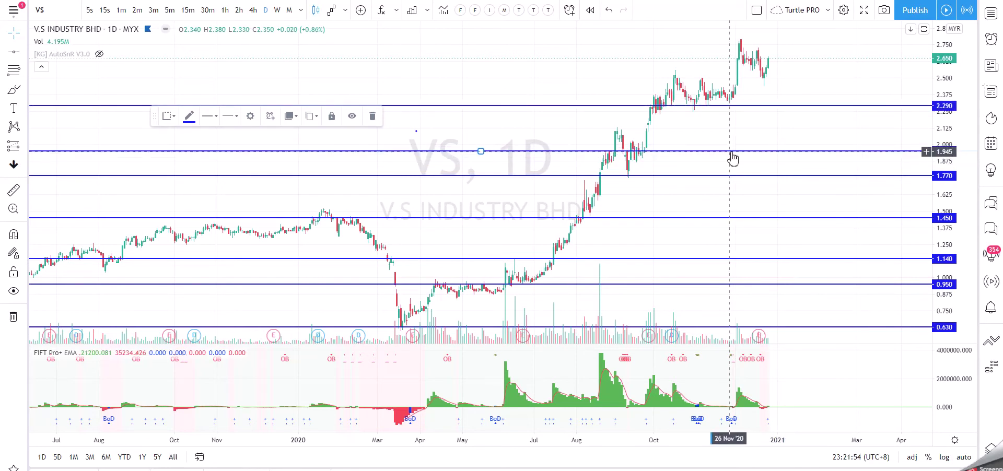
{"action": "scroll", "coordinate": [630, 161], "scroll_direction": "down", "scroll_amount": 2}
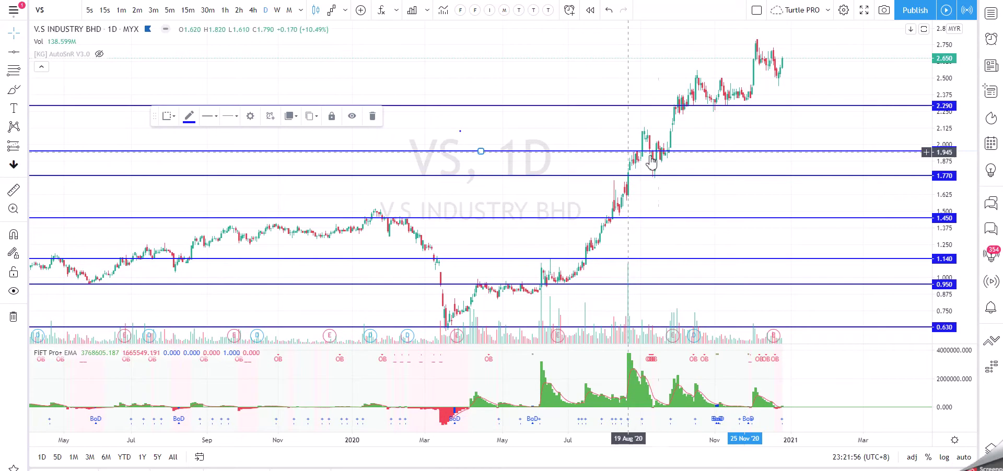
{"action": "key", "text": "Delete"}
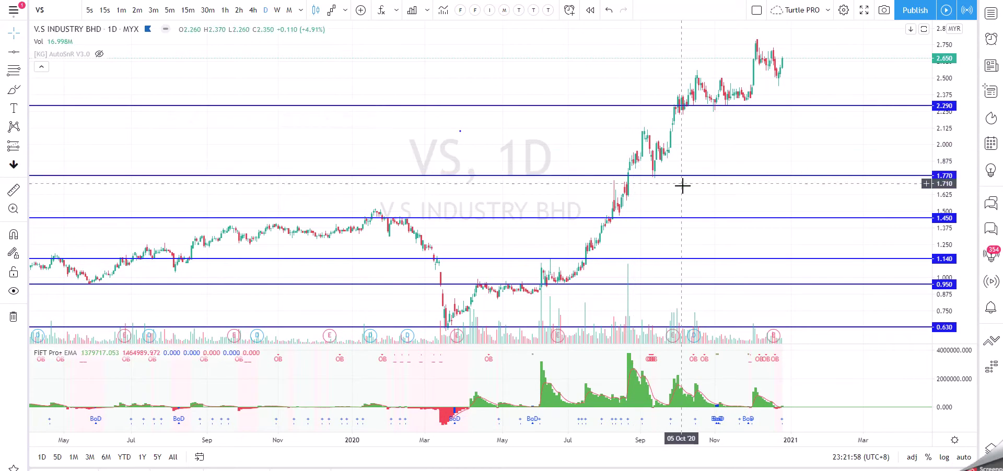
Move the three horizontal lines below the 2.290 line to 1.755, 1.470 and 1.170 to match past price turning points.
{"action": "left_click_drag", "start_coordinate": [683, 183], "coordinate": [661, 180]}
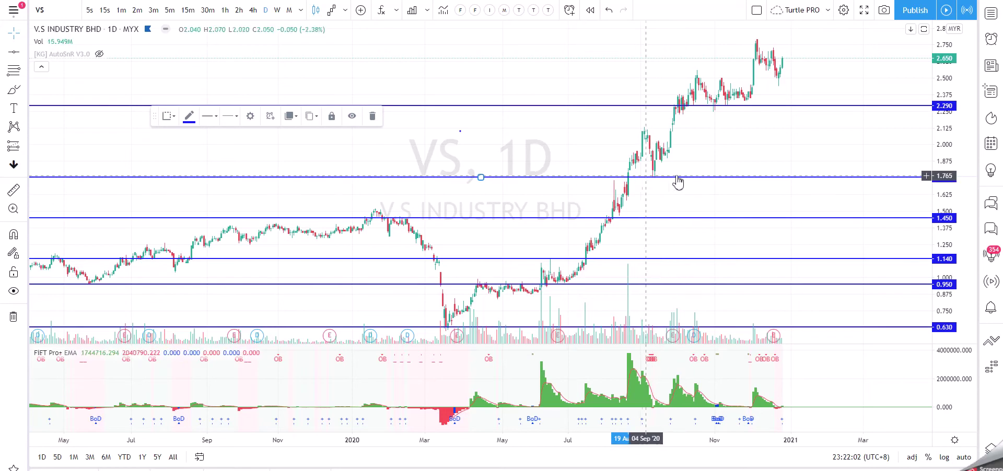
{"action": "scroll", "coordinate": [653, 219], "scroll_direction": "down", "scroll_amount": 5}
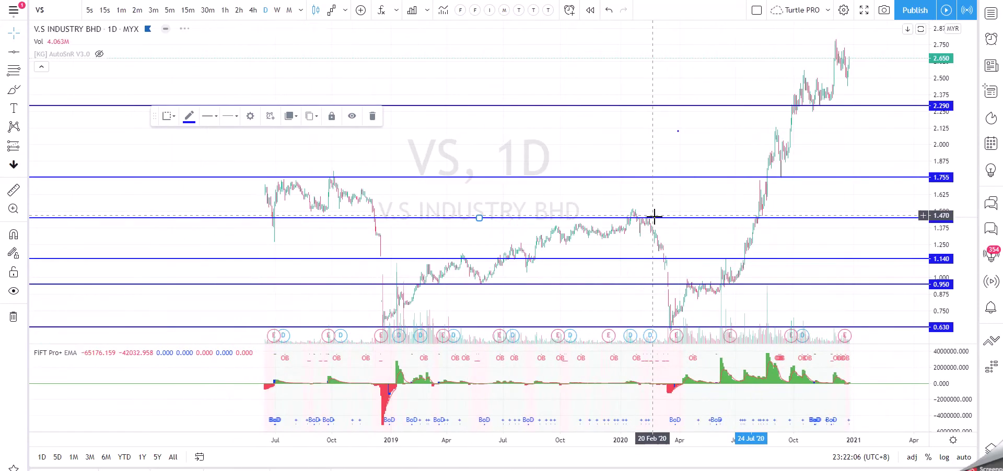
{"action": "scroll", "coordinate": [653, 216], "scroll_direction": "down", "scroll_amount": 2}
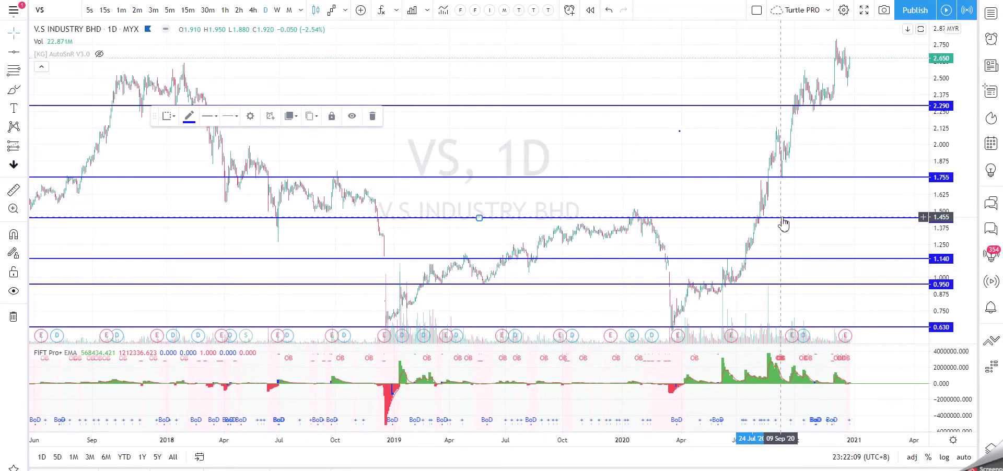
{"action": "left_click_drag", "start_coordinate": [784, 222], "coordinate": [786, 218]}
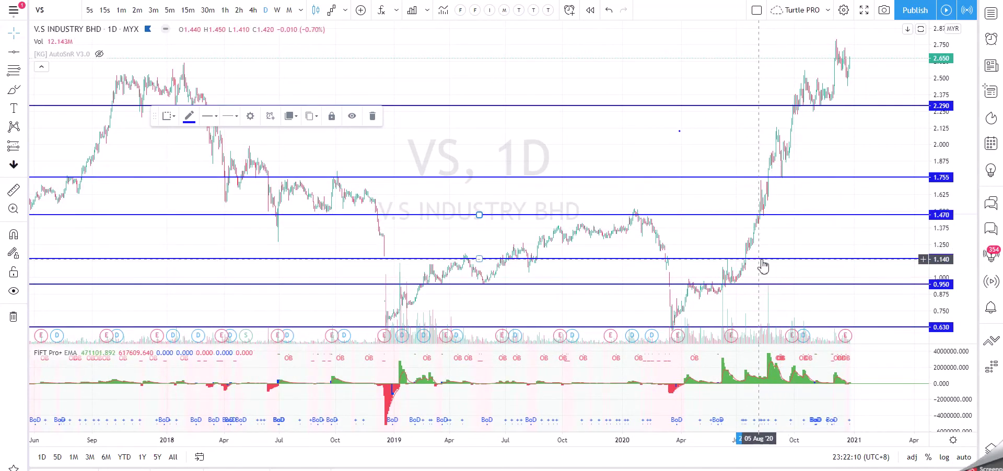
{"action": "left_click_drag", "start_coordinate": [764, 260], "coordinate": [763, 256]}
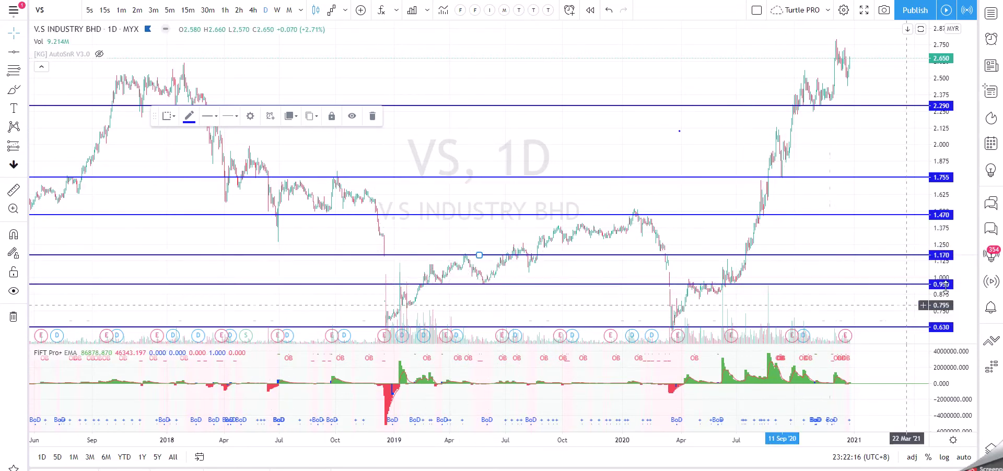
Copy the 2.290 horizontal line to a new resistance level at 2.760, just below the December 2020 peak.
{"action": "left_click_drag", "start_coordinate": [947, 278], "coordinate": [947, 288]}
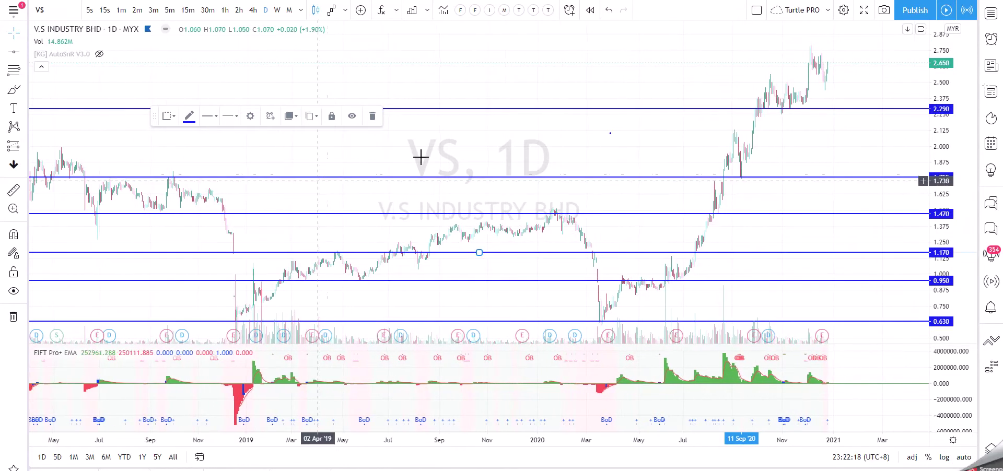
{"action": "left_click", "coordinate": [460, 144]}
{"action": "scroll", "coordinate": [448, 148], "scroll_direction": "up", "scroll_amount": 2}
{"action": "scroll", "coordinate": [571, 171], "scroll_direction": "up", "scroll_amount": 4}
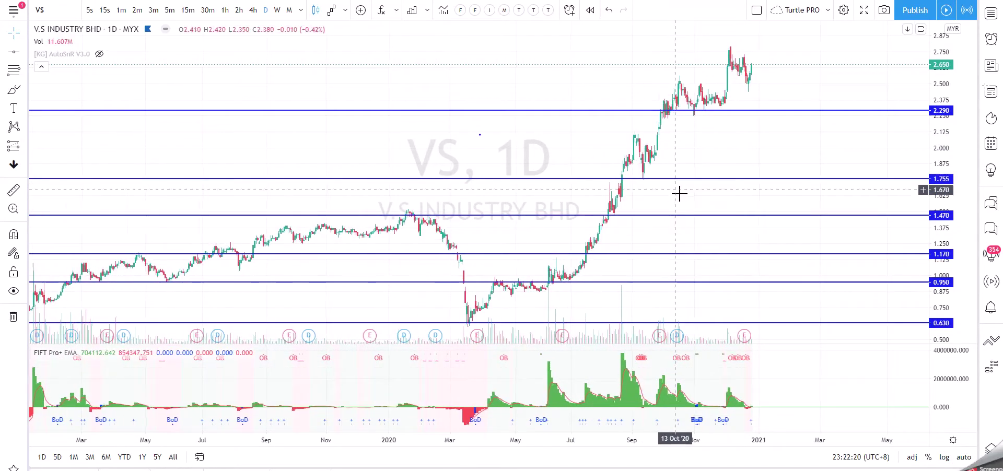
{"action": "left_click_drag", "start_coordinate": [938, 179], "coordinate": [940, 230]}
{"action": "left_click", "coordinate": [758, 128]}
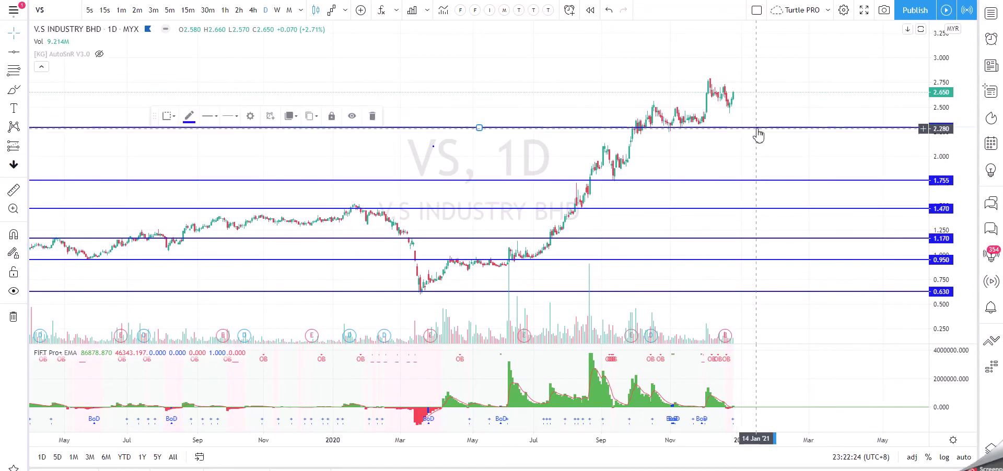
{"action": "left_click_drag", "start_coordinate": [758, 134], "coordinate": [763, 82]}
{"action": "left_click", "coordinate": [587, 110]}
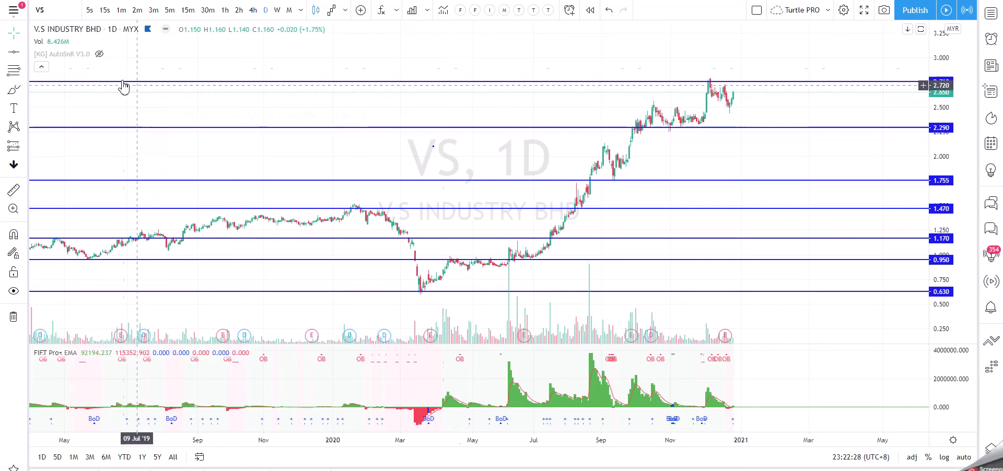
Show the AutoSnR indicator again and set its inputs to Show VPoC only, with Show KG S&R turned off.
{"action": "left_click", "coordinate": [100, 53]}
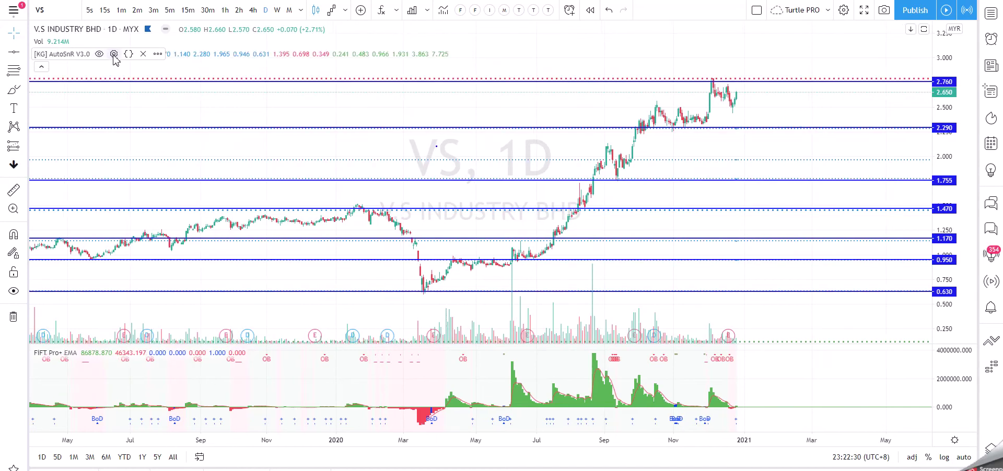
{"action": "left_click", "coordinate": [113, 54]}
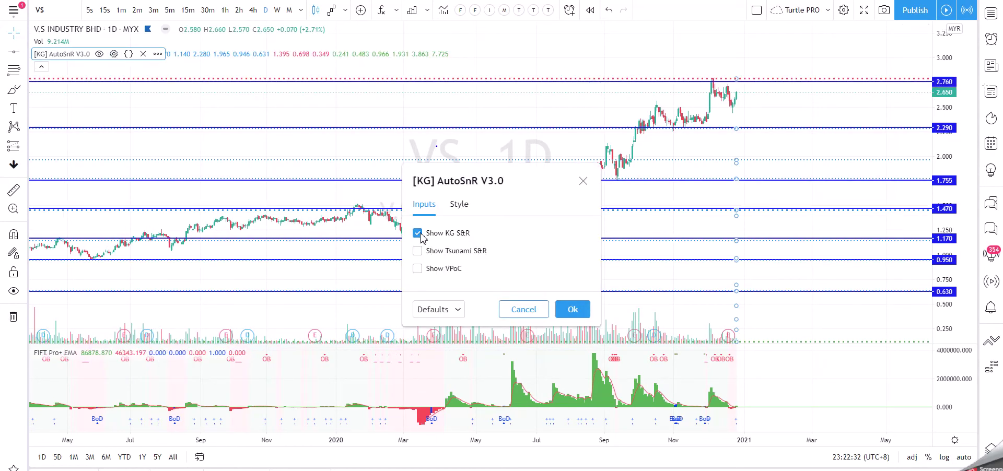
{"action": "left_click", "coordinate": [418, 269]}
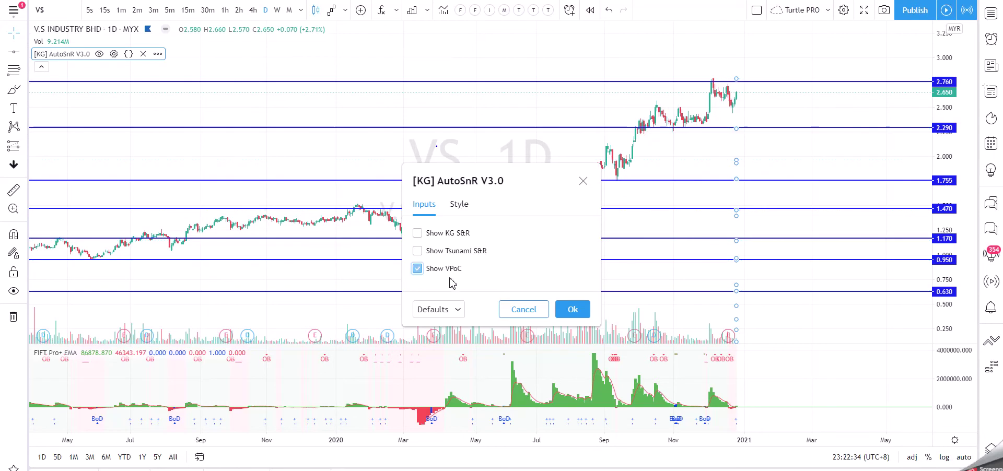
{"action": "left_click", "coordinate": [572, 309]}
{"action": "scroll", "coordinate": [719, 298], "scroll_direction": "up", "scroll_amount": 3}
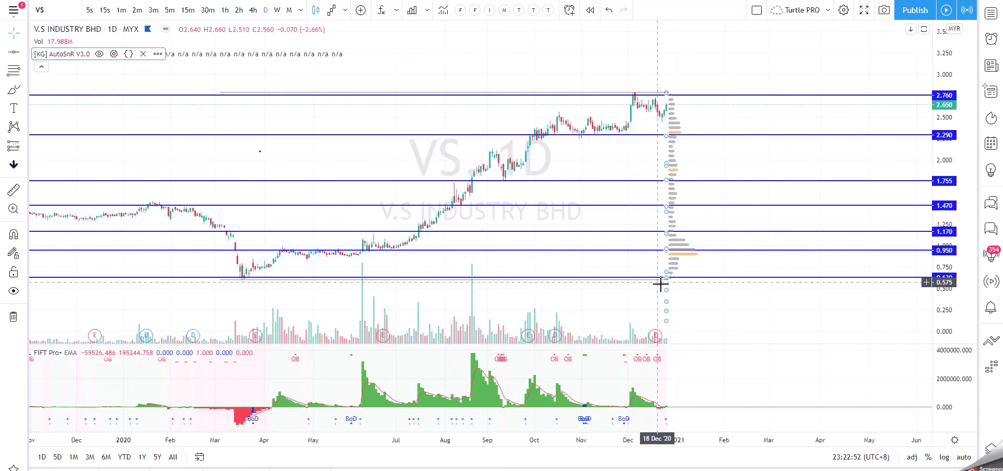
{"action": "scroll", "coordinate": [660, 284], "scroll_direction": "up", "scroll_amount": 3}
{"action": "left_click_drag", "start_coordinate": [651, 306], "coordinate": [895, 278]}
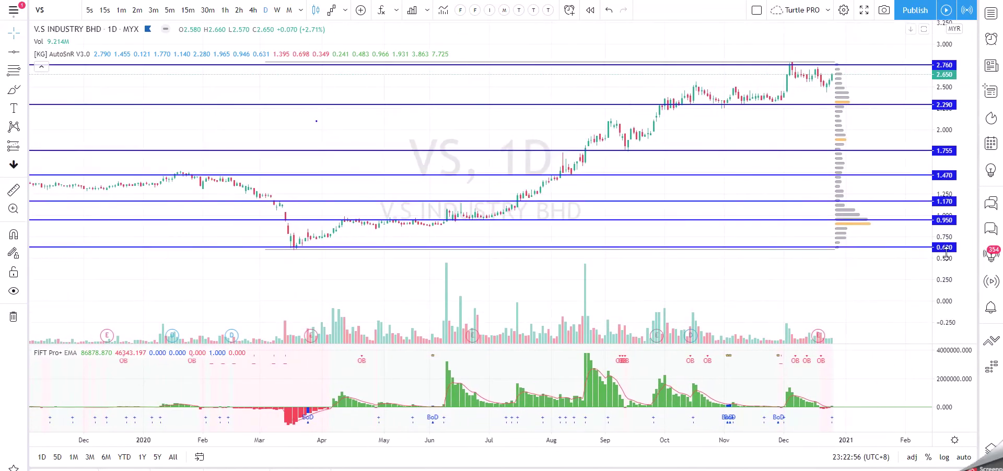
{"action": "left_click_drag", "start_coordinate": [630, 296], "coordinate": [651, 296]}
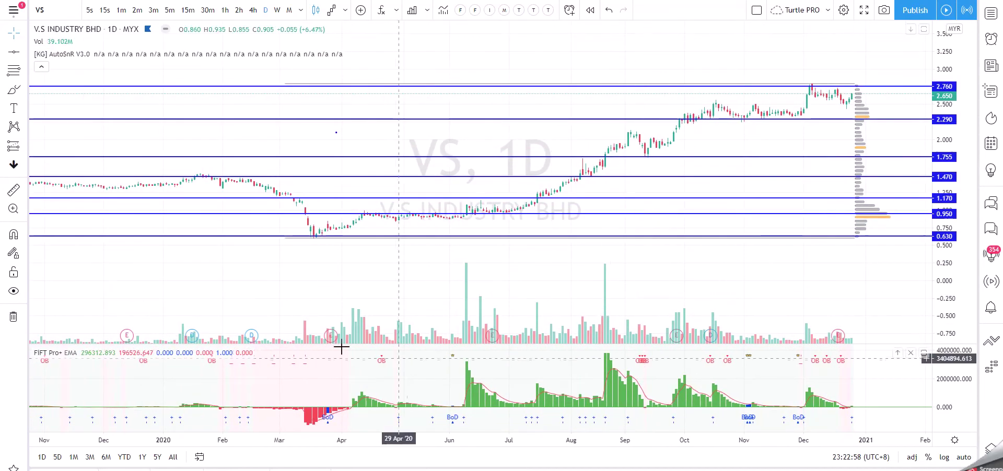
Circle the volume bars from March to December 2020 with a freehand Brush stroke and delete the stroke.
{"action": "left_click", "coordinate": [13, 90]}
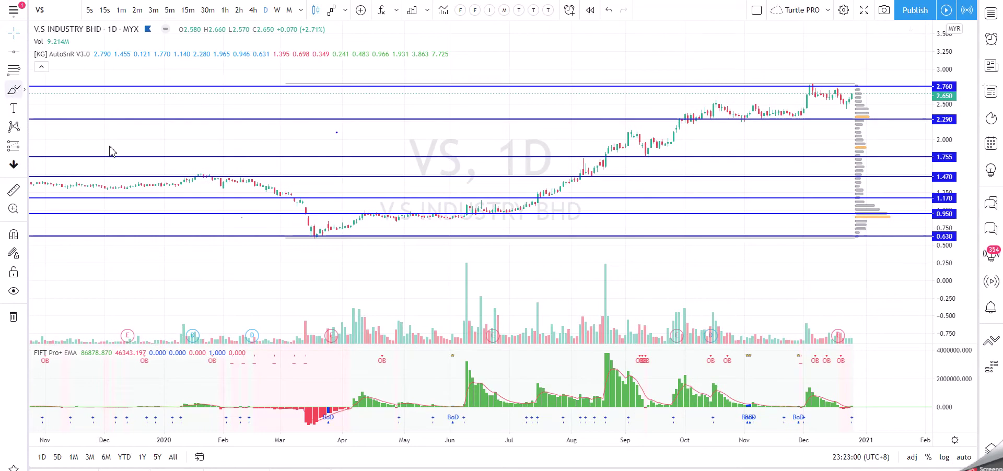
{"action": "left_click", "coordinate": [821, 286]}
{"action": "mouse_move", "coordinate": [317, 323]}
{"action": "left_mouse_down"}
{"action": "mouse_move", "coordinate": [732, 341]}
{"action": "mouse_move", "coordinate": [616, 279]}
{"action": "left_mouse_up"}
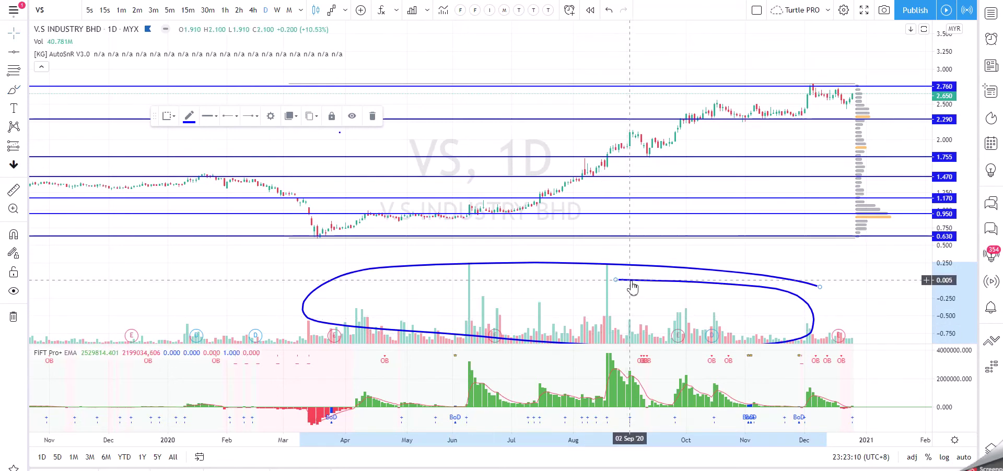
{"action": "key", "text": "Delete"}
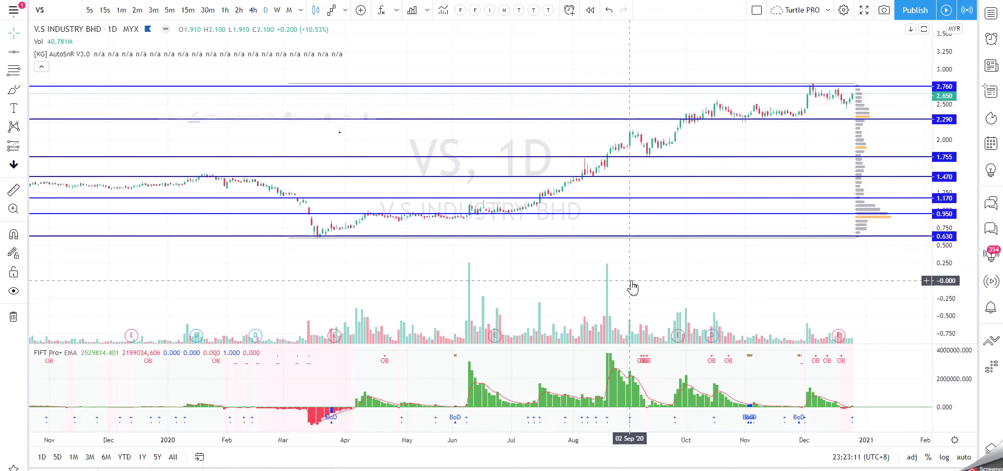
Draw a tall rectangle from -0.860 to 3.250 over the June 2020 volume spike and narrow it around the spike.
{"action": "left_click", "coordinate": [24, 51]}
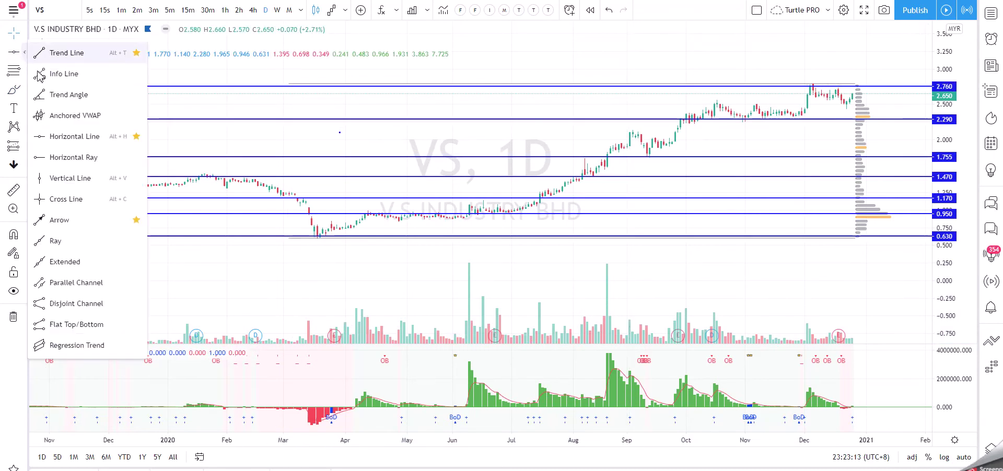
{"action": "left_click", "coordinate": [24, 95]}
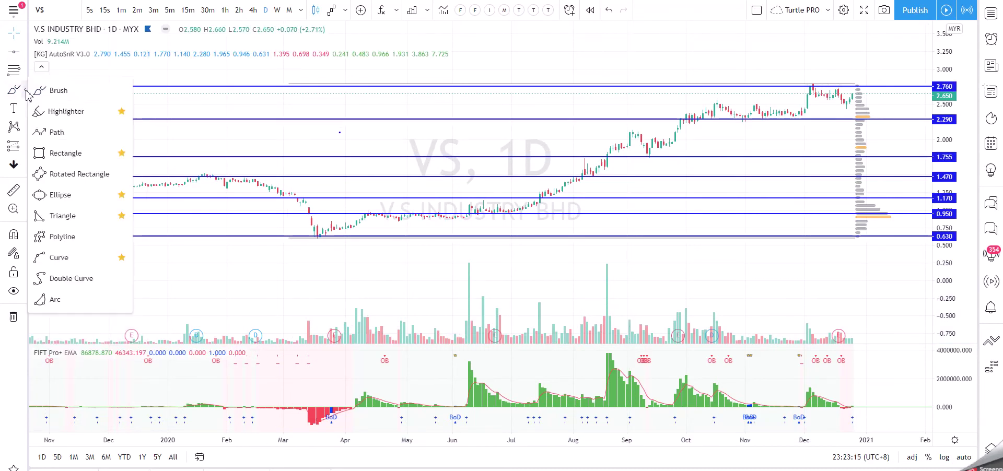
{"action": "left_click", "coordinate": [68, 153]}
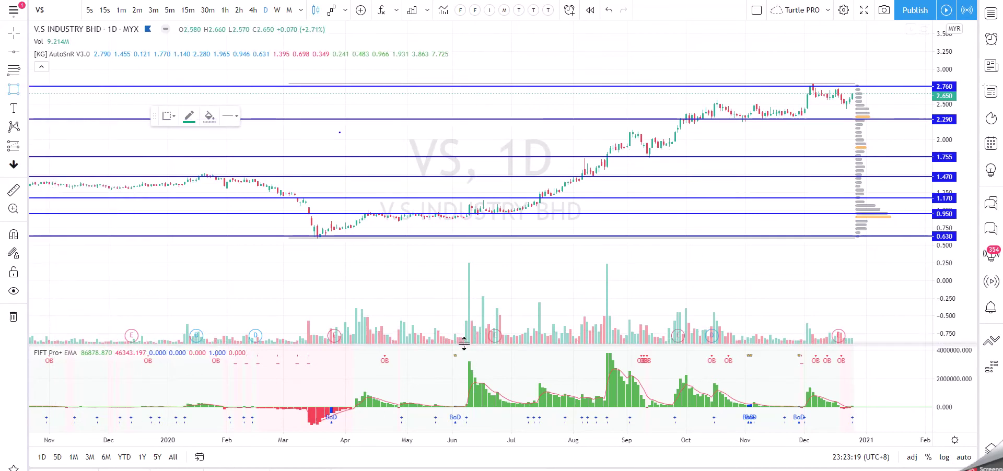
{"action": "mouse_move", "coordinate": [477, 339]}
{"action": "left_mouse_down"}
{"action": "mouse_move", "coordinate": [475, 293]}
{"action": "mouse_move", "coordinate": [473, 342]}
{"action": "mouse_move", "coordinate": [460, 334]}
{"action": "mouse_move", "coordinate": [481, 298]}
{"action": "mouse_move", "coordinate": [481, 52]}
{"action": "left_mouse_up"}
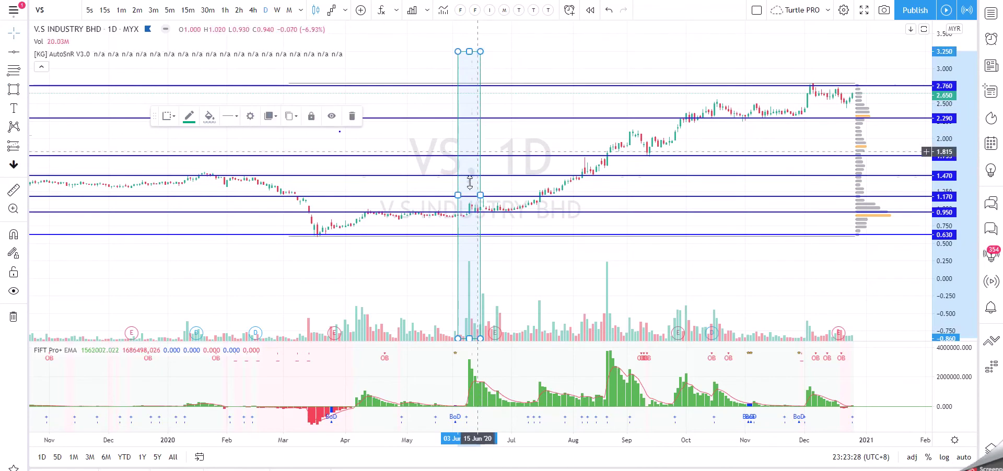
{"action": "left_click_drag", "start_coordinate": [459, 195], "coordinate": [479, 195]}
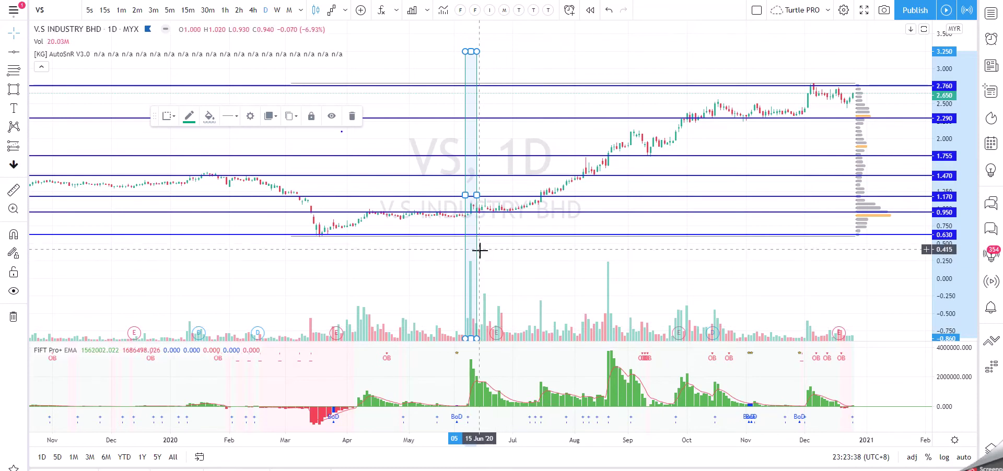
Copy the tall rectangle onto the volume spikes in July, August, late September, October and early December 2020.
{"action": "left_click_drag", "start_coordinate": [480, 254], "coordinate": [820, 262]}
{"action": "left_click", "coordinate": [854, 288]}
{"action": "scroll", "coordinate": [667, 365], "scroll_direction": "up", "scroll_amount": 2}
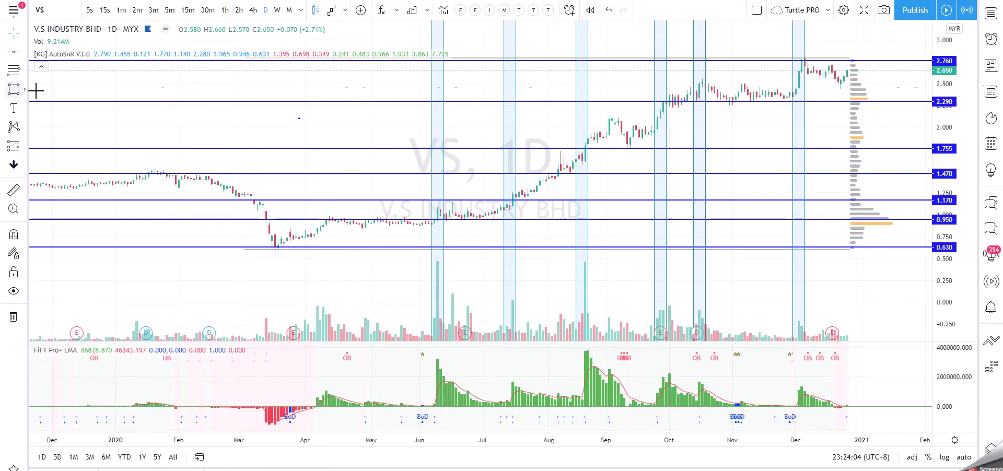
Draw wide rectangles over the three orange VPoC areas, spanning 0.870 to 1.000, 1.755 to 1.930, and 2.290 to about 2.390.
{"action": "left_click", "coordinate": [14, 89]}
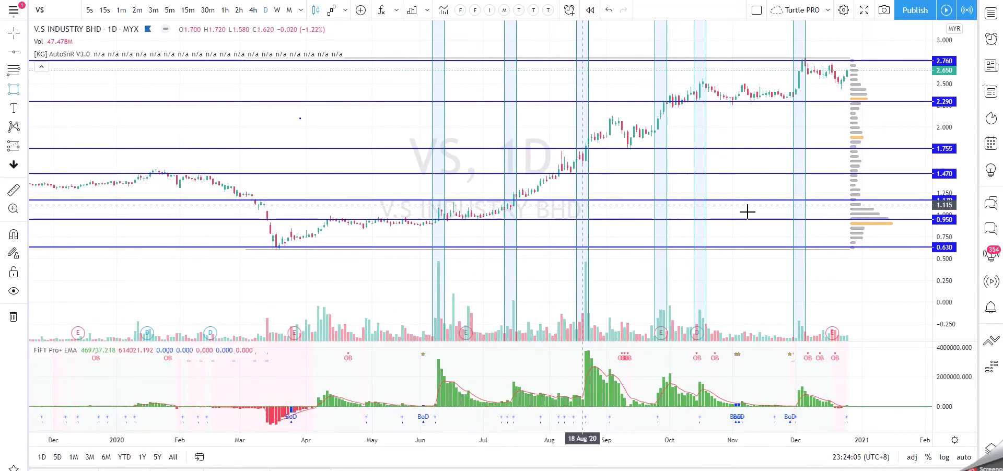
{"action": "left_click", "coordinate": [914, 227]}
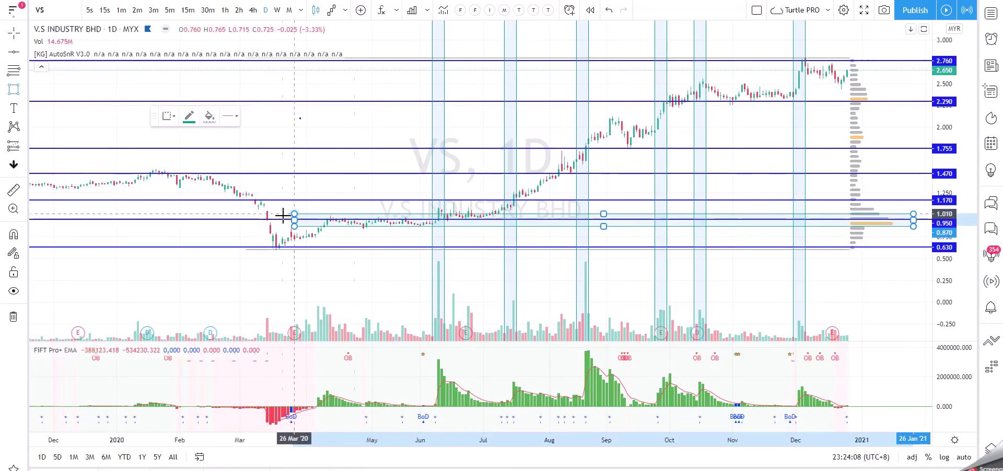
{"action": "left_click", "coordinate": [258, 214]}
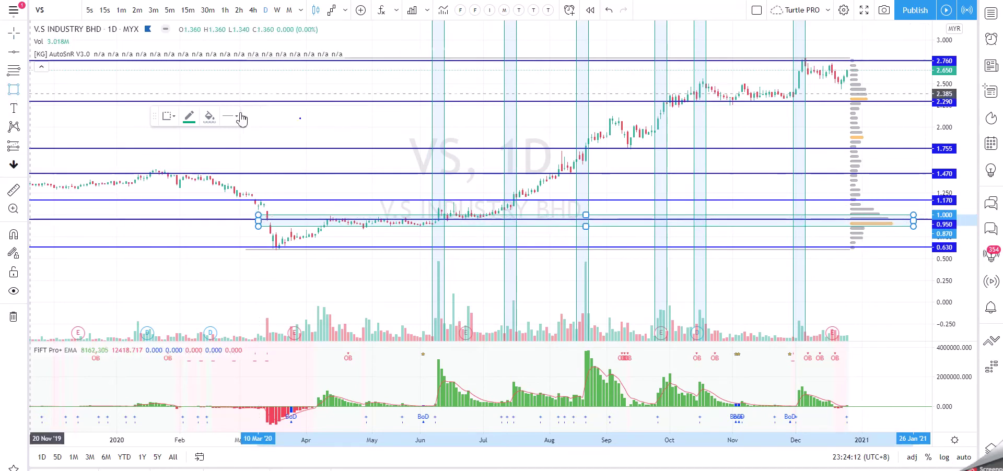
{"action": "left_click", "coordinate": [881, 135]}
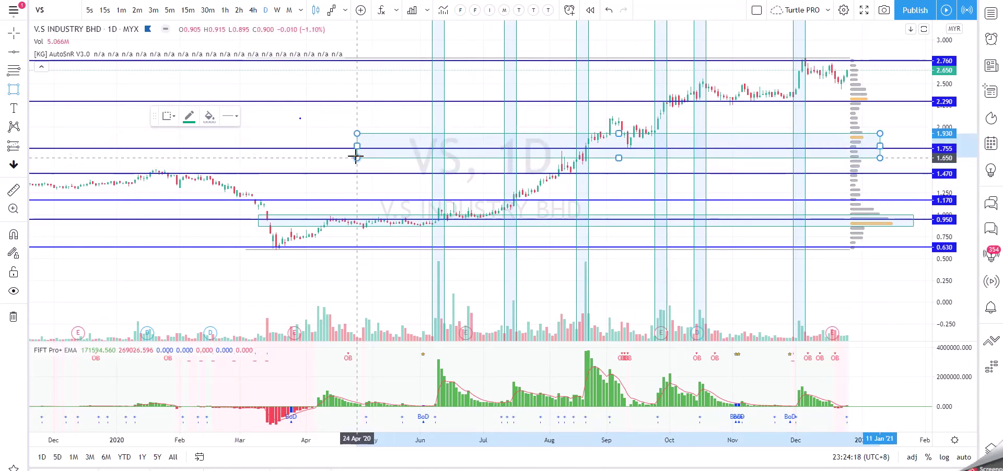
{"action": "left_click", "coordinate": [348, 148]}
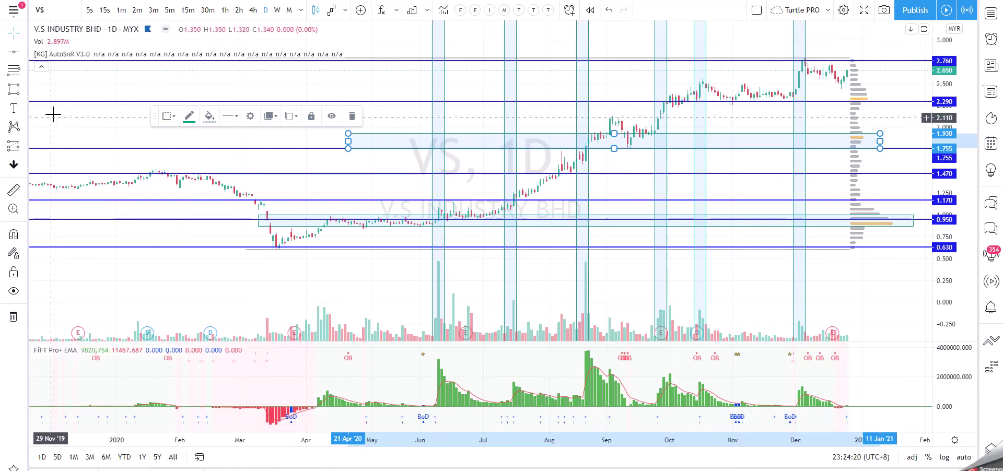
{"action": "left_click", "coordinate": [894, 98]}
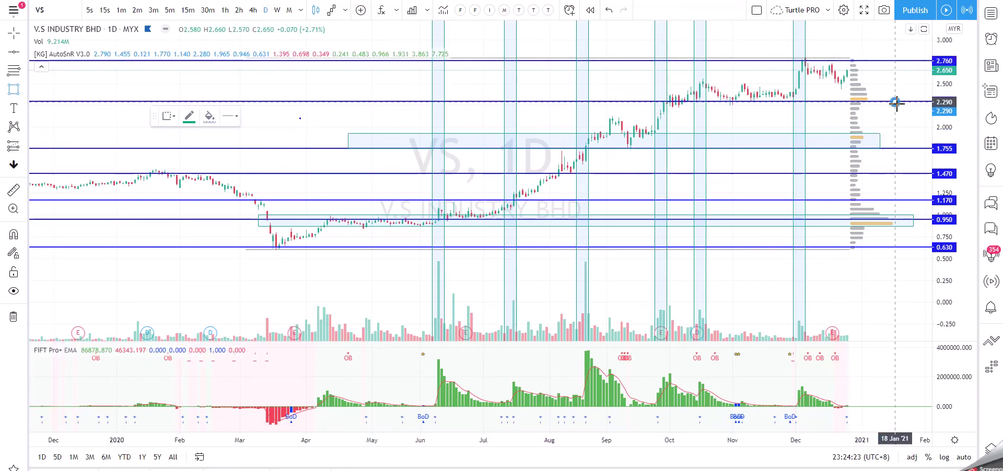
{"action": "left_click", "coordinate": [481, 96]}
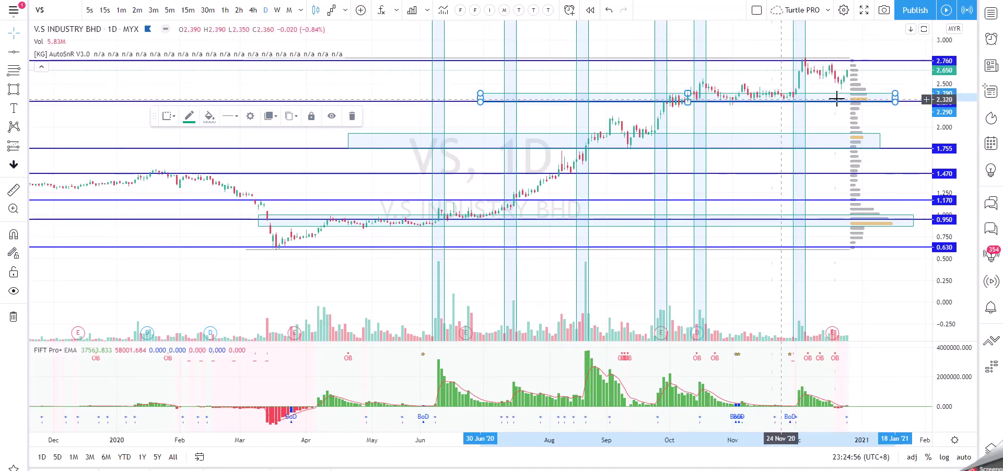
Sketch a projected price path with the Brush from the last candle down to the 2.290 zone and back up toward 2.760.
{"action": "scroll", "coordinate": [796, 122], "scroll_direction": "up", "scroll_amount": 5}
{"action": "scroll", "coordinate": [901, 133], "scroll_direction": "up", "scroll_amount": 2}
{"action": "left_click_drag", "start_coordinate": [879, 128], "coordinate": [873, 153]}
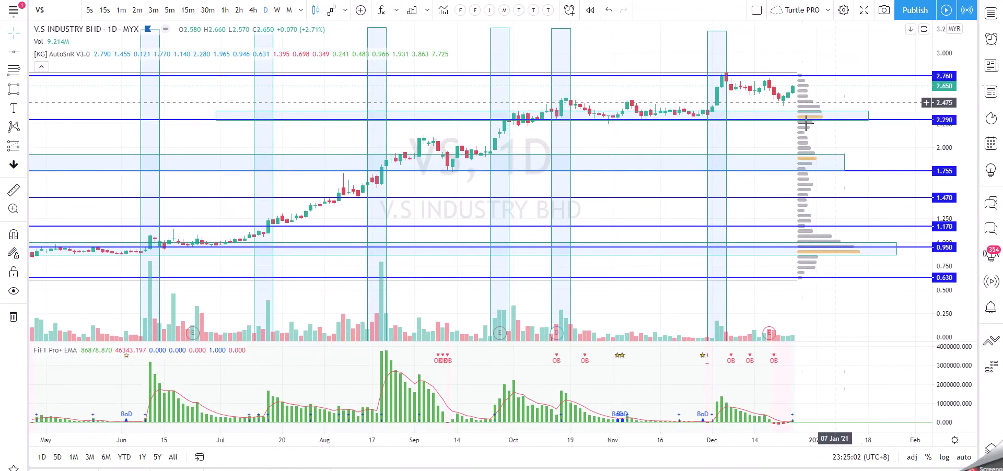
{"action": "left_click", "coordinate": [25, 93]}
{"action": "left_click", "coordinate": [52, 90]}
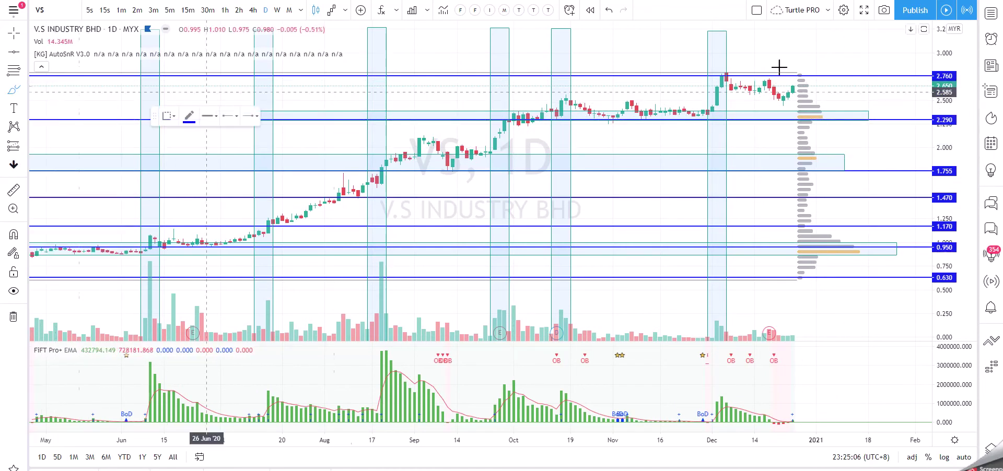
{"action": "left_click_drag", "start_coordinate": [800, 90], "coordinate": [797, 90]}
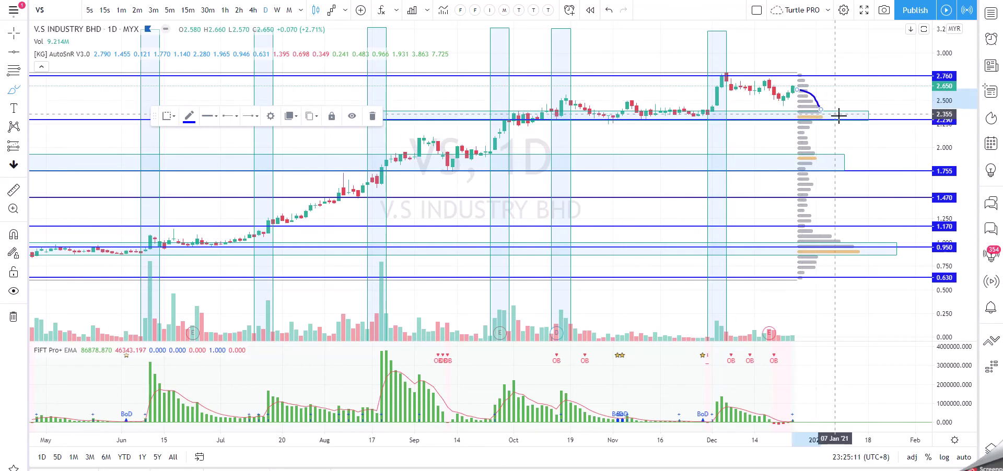
{"action": "left_click", "coordinate": [512, 116]}
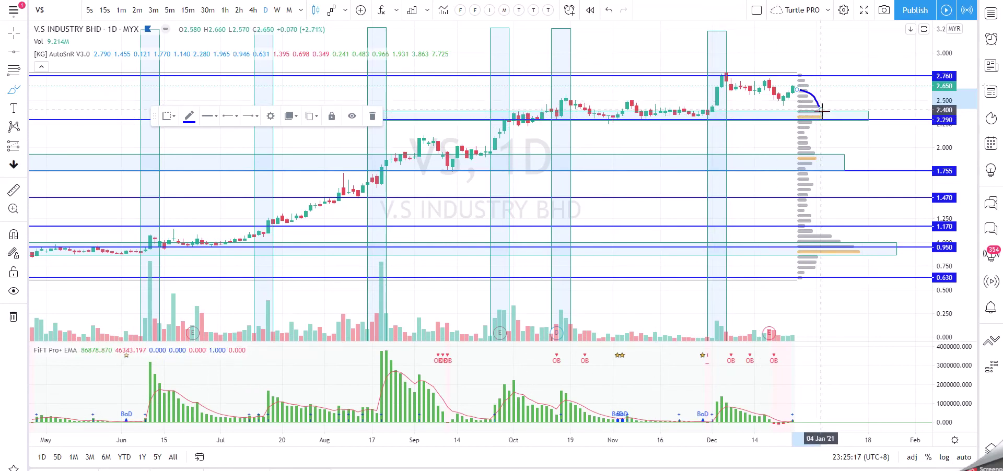
{"action": "left_click_drag", "start_coordinate": [842, 109], "coordinate": [850, 81]}
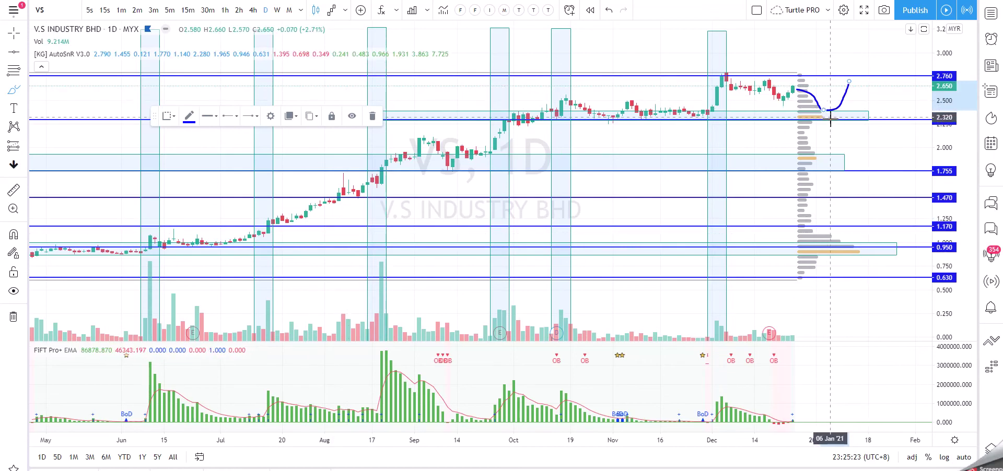
Brush a falling path from the 2.290 line into the 1.755–1.930 zone and add arrowheads to the falling and rising paths.
{"action": "scroll", "coordinate": [827, 121], "scroll_direction": "down", "scroll_amount": 2}
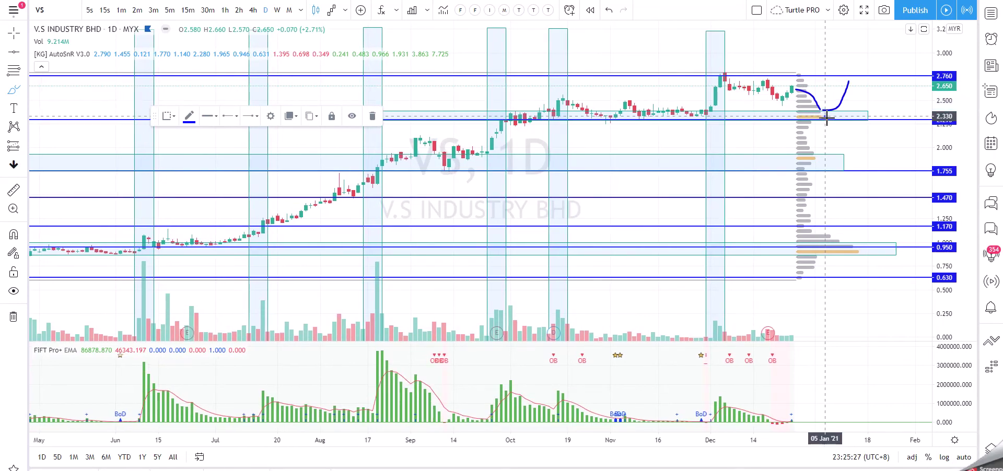
{"action": "left_click_drag", "start_coordinate": [828, 119], "coordinate": [839, 158]}
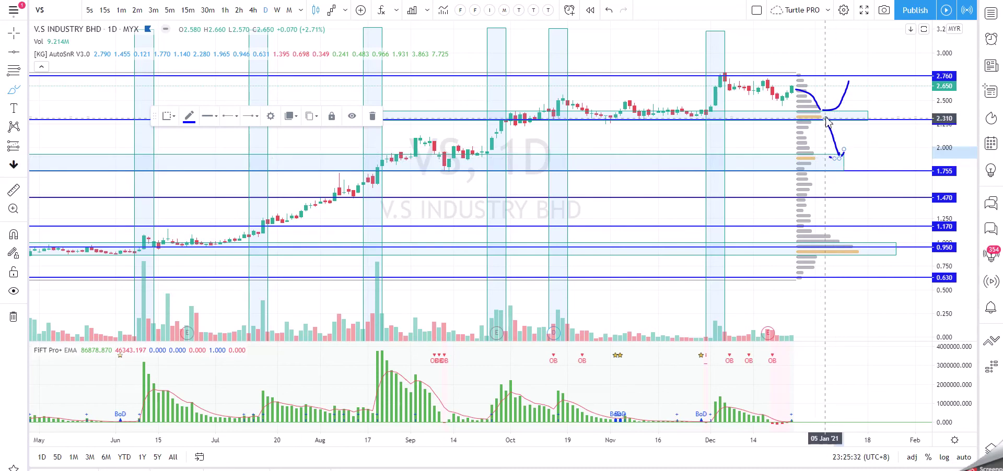
{"action": "mouse_move", "coordinate": [841, 87]}
{"action": "left_mouse_down"}
{"action": "mouse_move", "coordinate": [851, 78]}
{"action": "mouse_move", "coordinate": [857, 90]}
{"action": "left_mouse_up"}
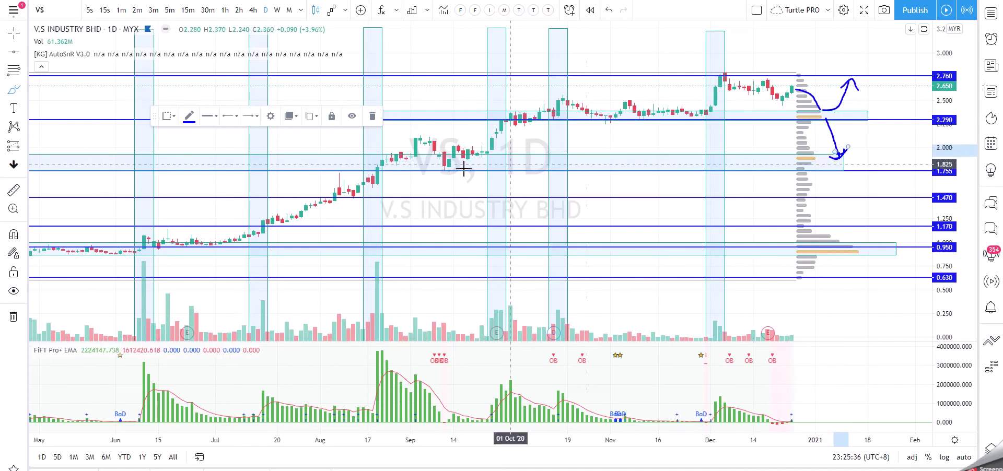
Circle the 1.755–1.930 zone with a Brush loop from late August 2020 to January 2021.
{"action": "mouse_move", "coordinate": [403, 158]}
{"action": "left_mouse_down"}
{"action": "mouse_move", "coordinate": [847, 163]}
{"action": "mouse_move", "coordinate": [421, 177]}
{"action": "mouse_move", "coordinate": [402, 159]}
{"action": "left_mouse_up"}
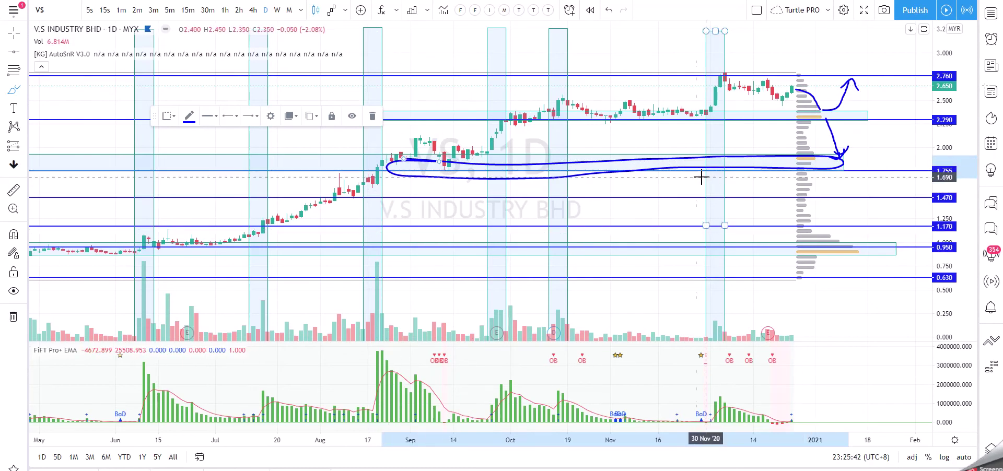
Brush an underline along the 1.755 level from late November to late December 2020 and a small mark near late July.
{"action": "left_click_drag", "start_coordinate": [685, 171], "coordinate": [813, 178]}
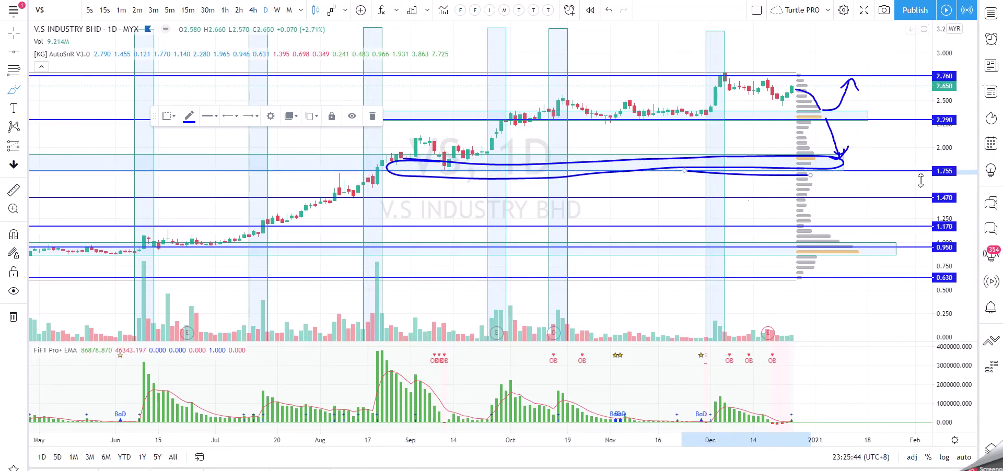
{"action": "left_click_drag", "start_coordinate": [294, 173], "coordinate": [296, 183]}
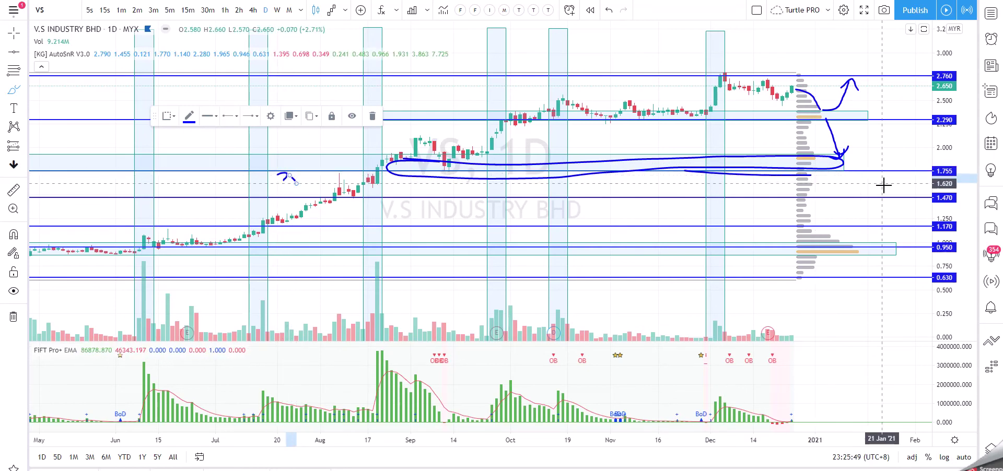
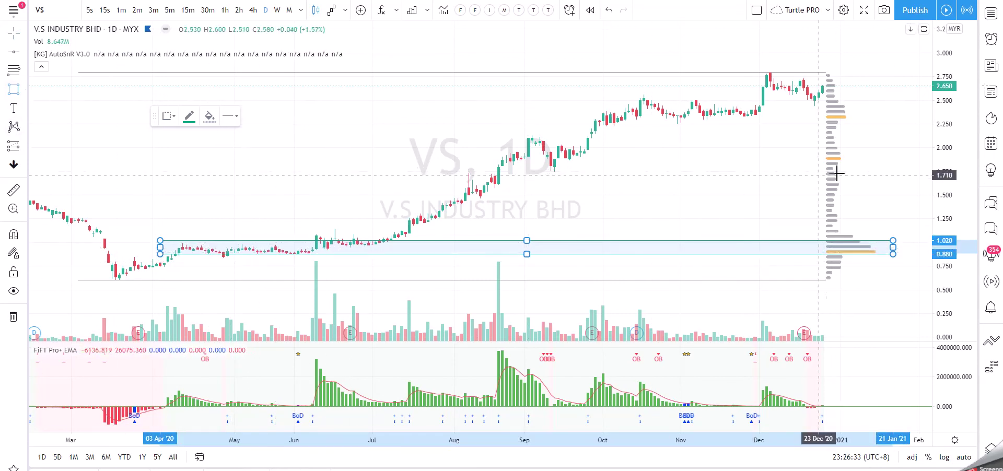
Draw rectangles over the two upper orange VPoC areas, spanning 1.805 to 1.950 from 20 Jul '20 and 2.350 to 2.435 from 03 Sep '20.
{"action": "mouse_move", "coordinate": [882, 166]}
{"action": "left_mouse_down"}
{"action": "mouse_move", "coordinate": [456, 161]}
{"action": "mouse_move", "coordinate": [420, 152]}
{"action": "left_mouse_up"}
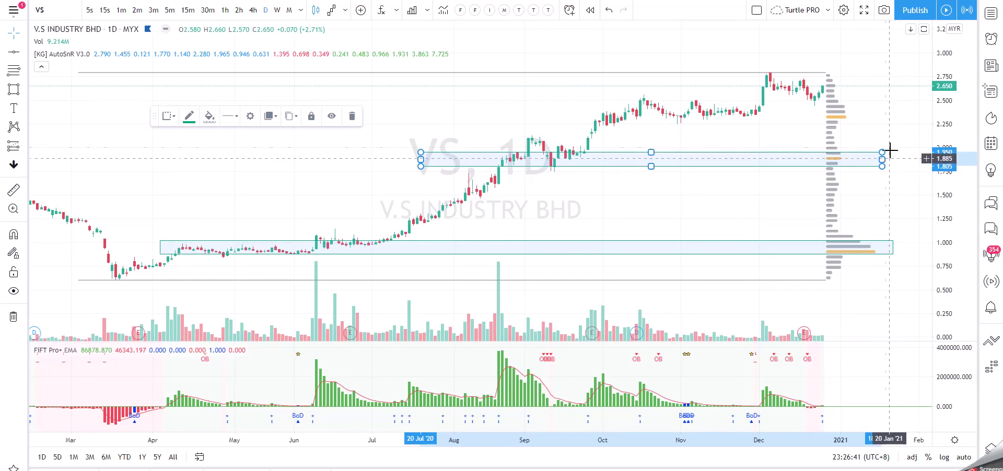
{"action": "left_click", "coordinate": [20, 88]}
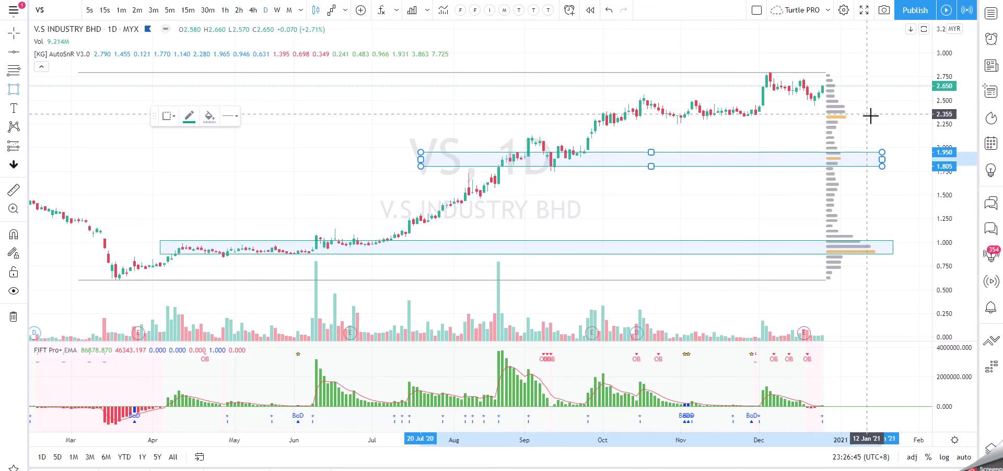
{"action": "left_click_drag", "start_coordinate": [867, 114], "coordinate": [533, 107]}
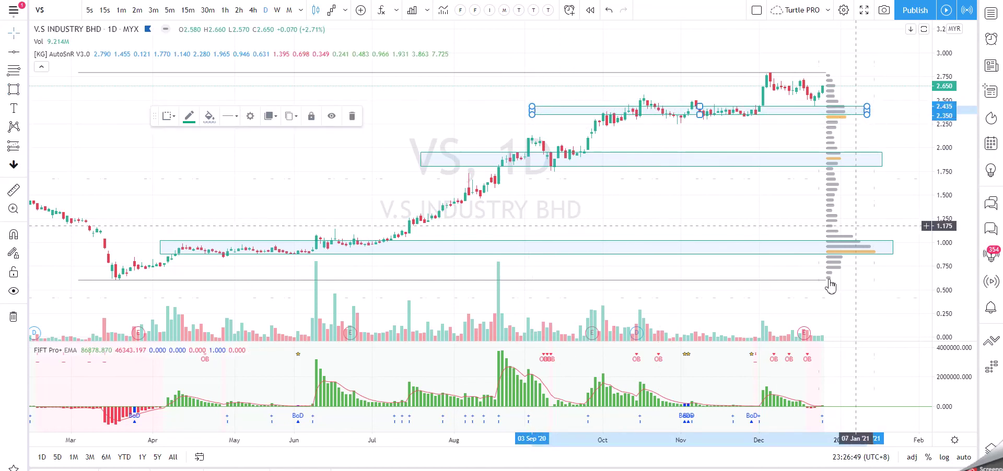